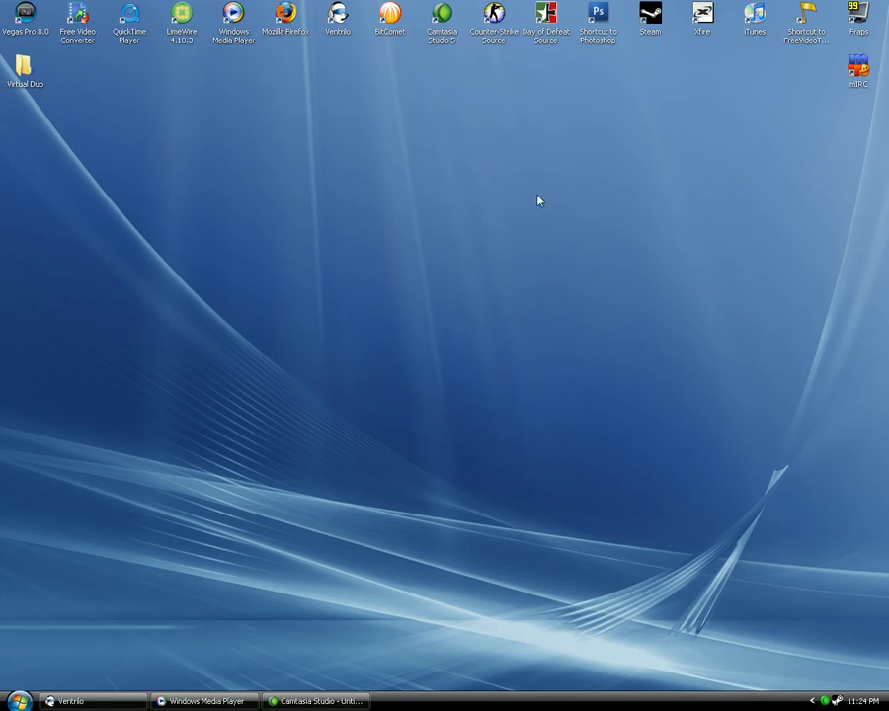
Step: Launch Photoshop CS3 from the desktop shortcut
{"action": "left_click", "coordinate": [589, 22]}
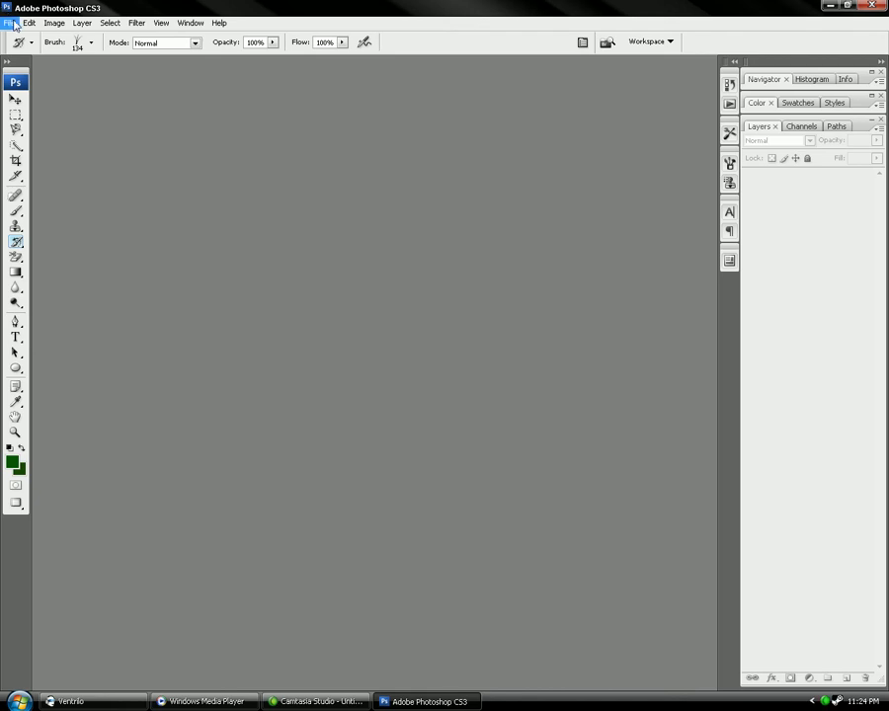
Step: Open allies_rocket.jpg from My Documents via File > Open
{"action": "key", "text": "alt+f"}
{"action": "key", "text": "Down"}
{"action": "key", "text": "Return"}
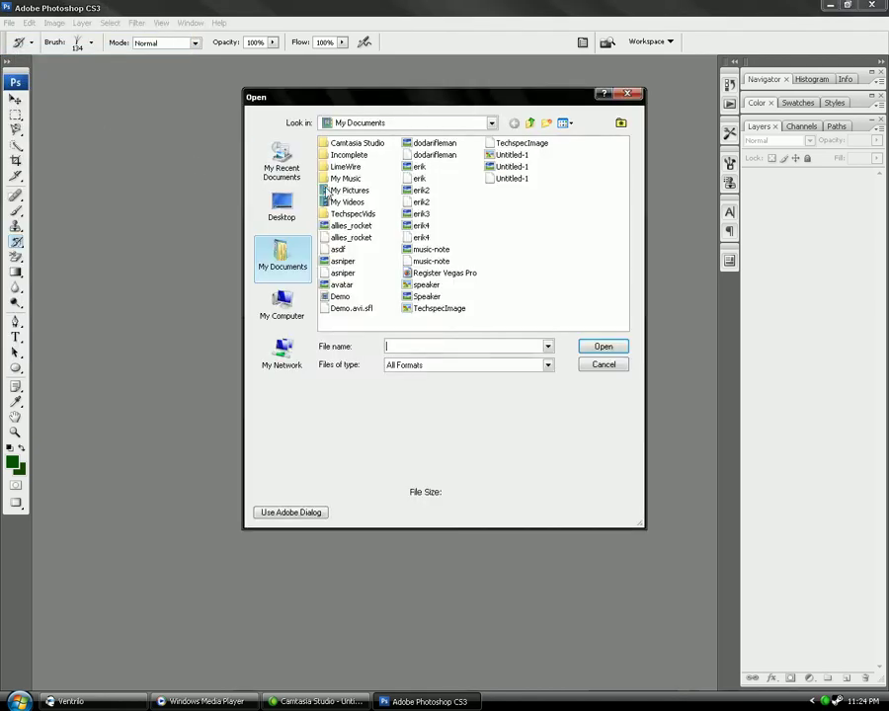
{"action": "left_click", "coordinate": [358, 228]}
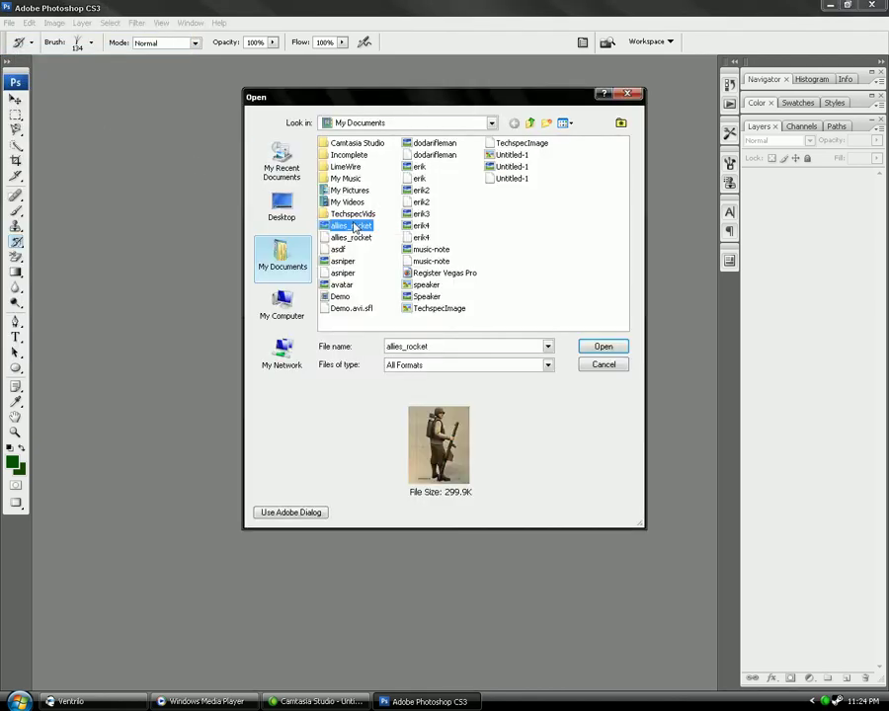
{"action": "left_click", "coordinate": [598, 348]}
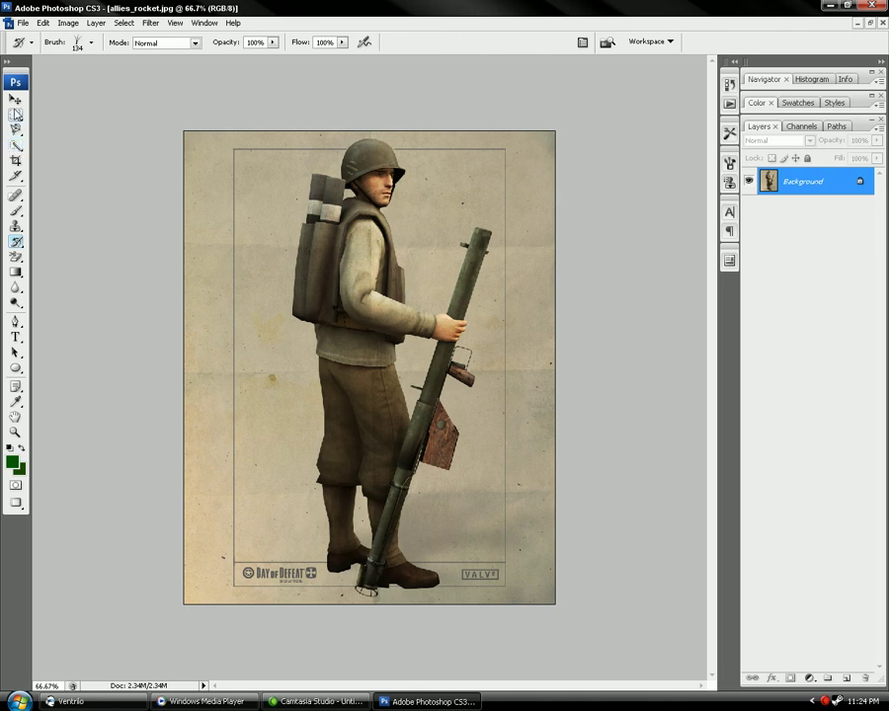
Step: Set the Quick Selection brush to 71 px and select the top-left backdrop
{"action": "left_click", "coordinate": [15, 146]}
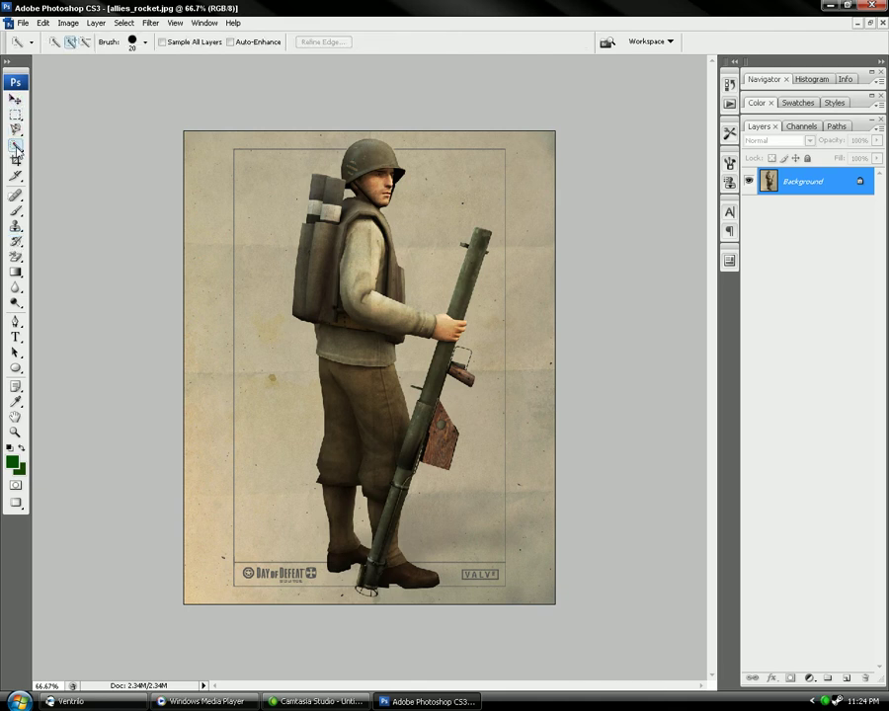
{"action": "left_click", "coordinate": [143, 44]}
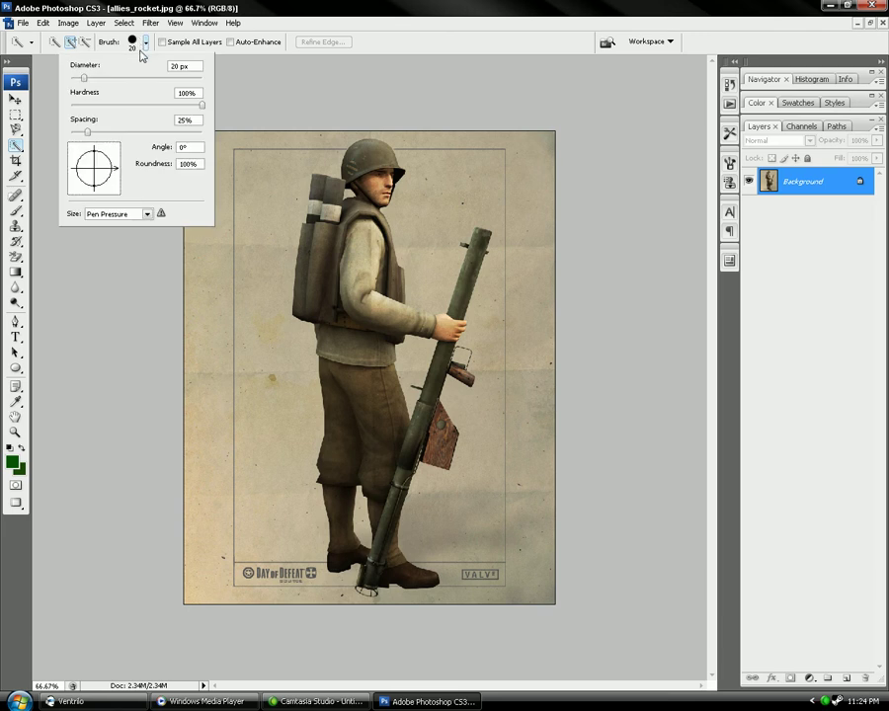
{"action": "left_click_drag", "start_coordinate": [85, 78], "coordinate": [116, 80]}
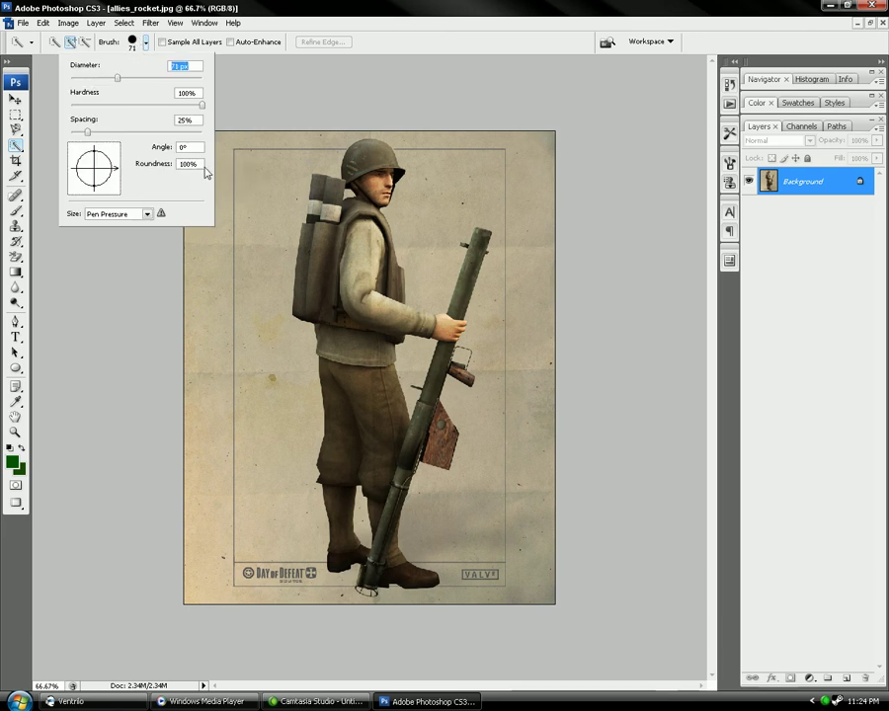
{"action": "key", "text": "Return"}
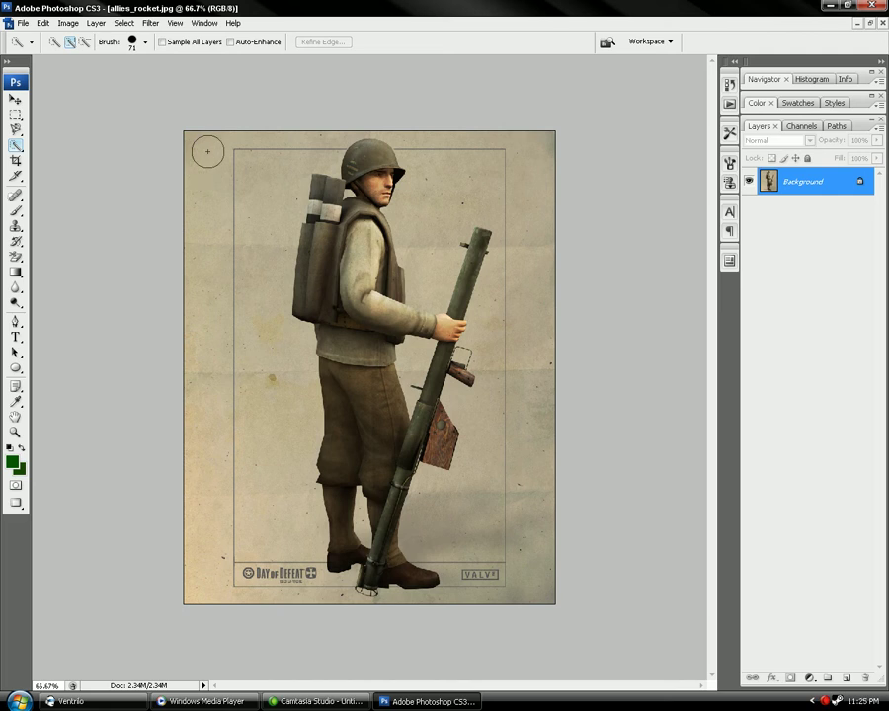
{"action": "left_click_drag", "start_coordinate": [207, 151], "coordinate": [200, 225]}
Step: Rename the Background layer to 'bg', then extend the selection and deselect it
{"action": "double_click", "coordinate": [798, 189]}
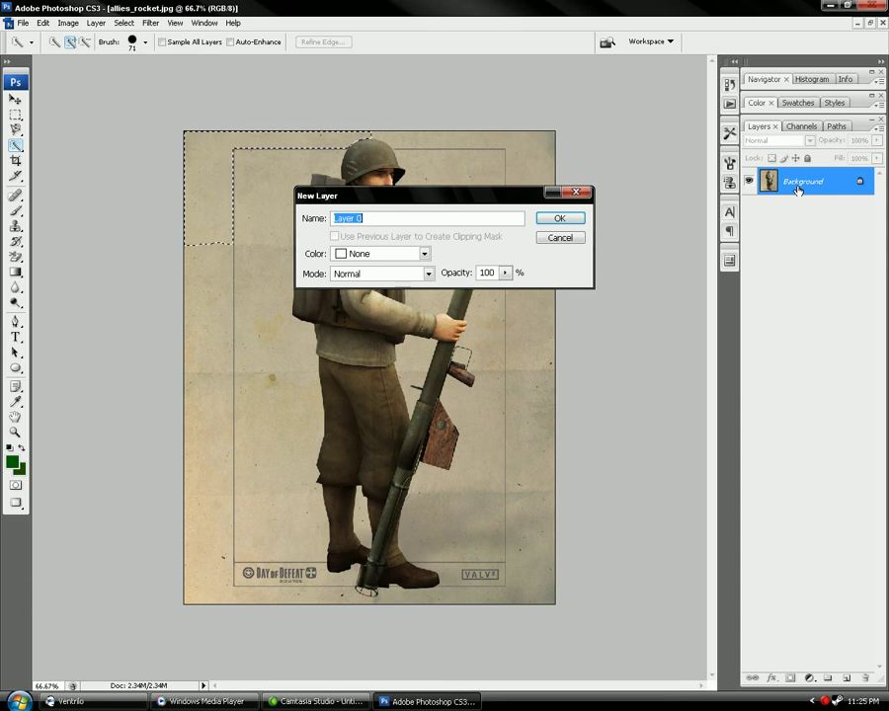
{"action": "type", "text": "bg"}
{"action": "key", "text": "Return"}
{"action": "mouse_move", "coordinate": [280, 187]}
{"action": "left_mouse_down"}
{"action": "mouse_move", "coordinate": [149, 247]}
{"action": "mouse_move", "coordinate": [214, 213]}
{"action": "mouse_move", "coordinate": [222, 568]}
{"action": "mouse_move", "coordinate": [190, 605]}
{"action": "left_mouse_up"}
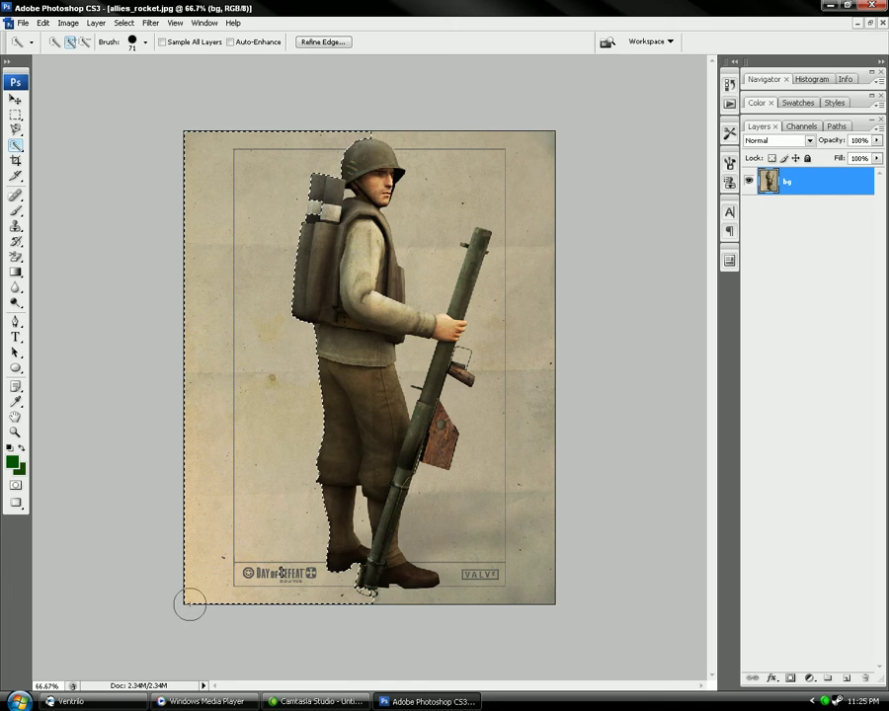
{"action": "right_click", "coordinate": [219, 334]}
{"action": "left_click", "coordinate": [237, 340]}
Step: Delete the full-height left-edge strip, then deselect the area left of the soldier
{"action": "left_click", "coordinate": [204, 285]}
{"action": "left_click_drag", "start_coordinate": [203, 285], "coordinate": [201, 518]}
{"action": "key", "text": "Delete"}
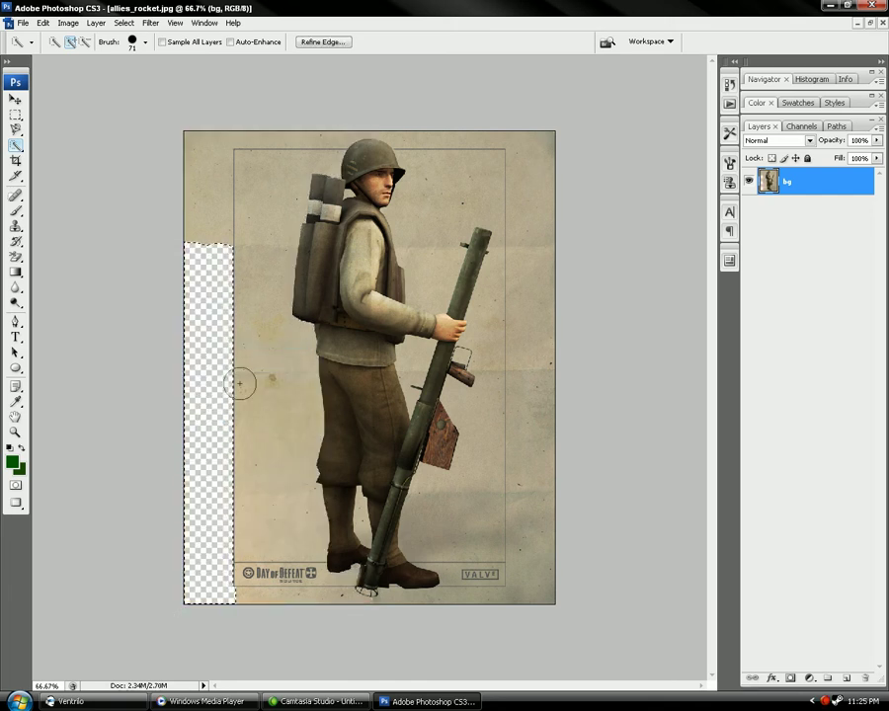
{"action": "mouse_move", "coordinate": [219, 358]}
{"action": "left_mouse_down"}
{"action": "mouse_move", "coordinate": [224, 252]}
{"action": "mouse_move", "coordinate": [233, 296]}
{"action": "mouse_move", "coordinate": [247, 283]}
{"action": "left_mouse_up"}
{"action": "right_click", "coordinate": [247, 283]}
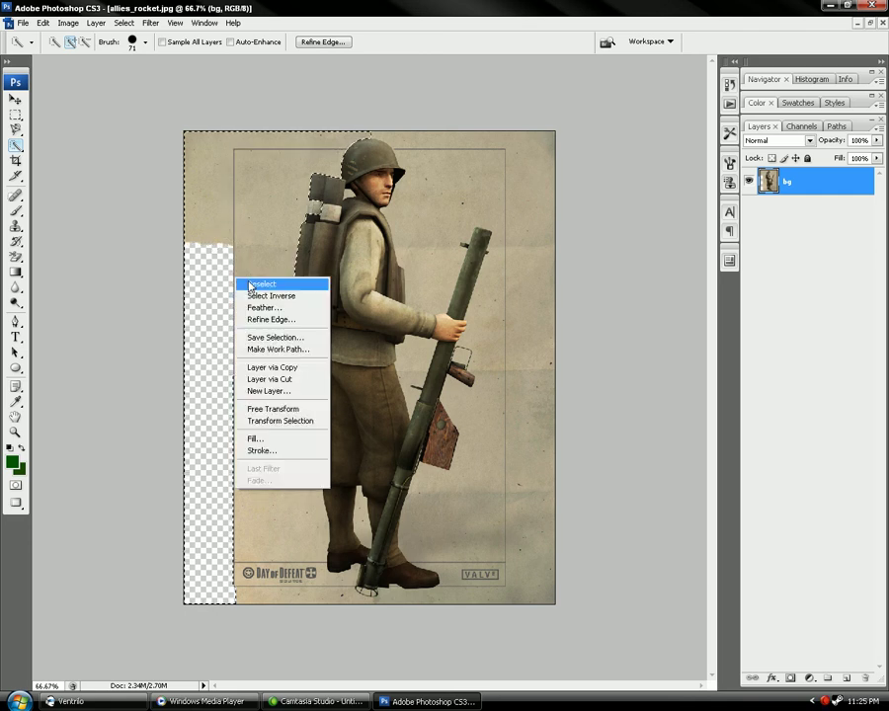
{"action": "left_click", "coordinate": [255, 285]}
Step: Delete the bottom logo strip, the right-side backdrop, and the beige strip beside the rocket
{"action": "left_click_drag", "start_coordinate": [276, 573], "coordinate": [365, 581]}
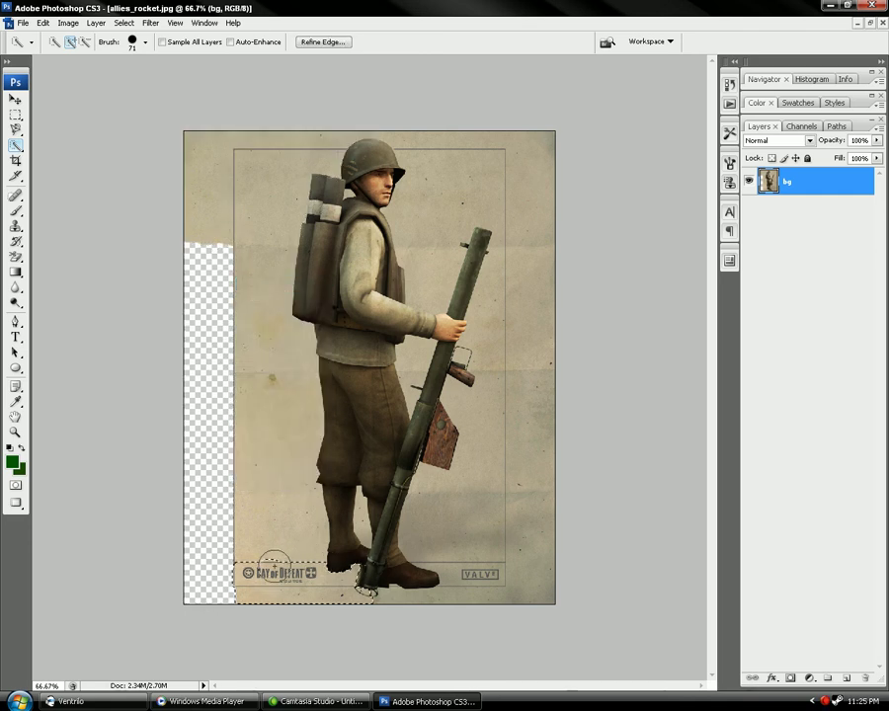
{"action": "left_click", "coordinate": [484, 578]}
{"action": "mouse_move", "coordinate": [506, 545]}
{"action": "left_mouse_down"}
{"action": "mouse_move", "coordinate": [508, 516]}
{"action": "mouse_move", "coordinate": [520, 464]}
{"action": "mouse_move", "coordinate": [521, 482]}
{"action": "mouse_move", "coordinate": [528, 470]}
{"action": "mouse_move", "coordinate": [531, 136]}
{"action": "mouse_move", "coordinate": [477, 194]}
{"action": "left_mouse_up"}
{"action": "key", "text": "Delete"}
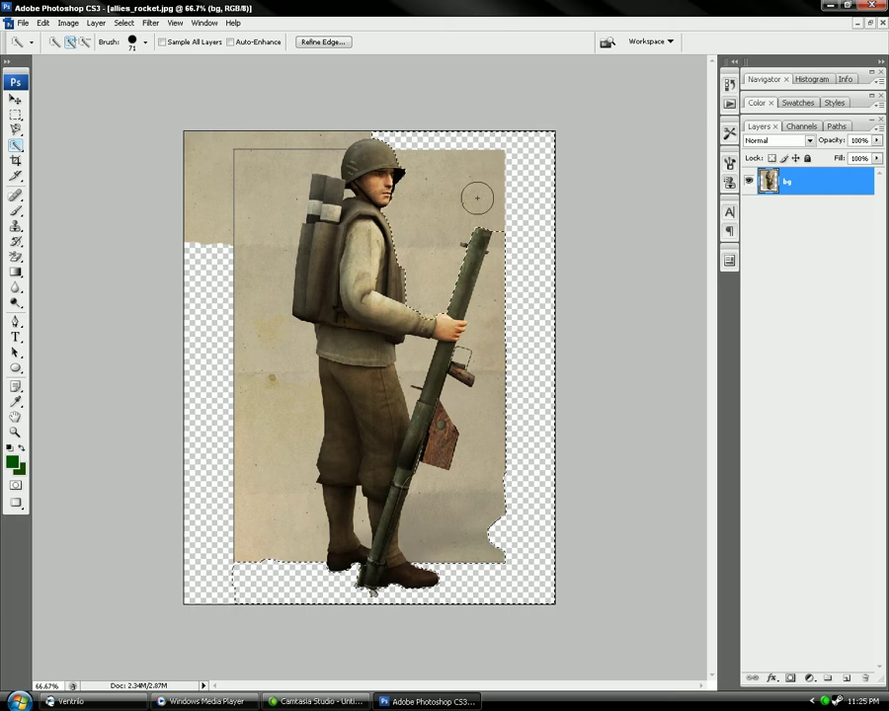
{"action": "left_click_drag", "start_coordinate": [494, 316], "coordinate": [494, 448]}
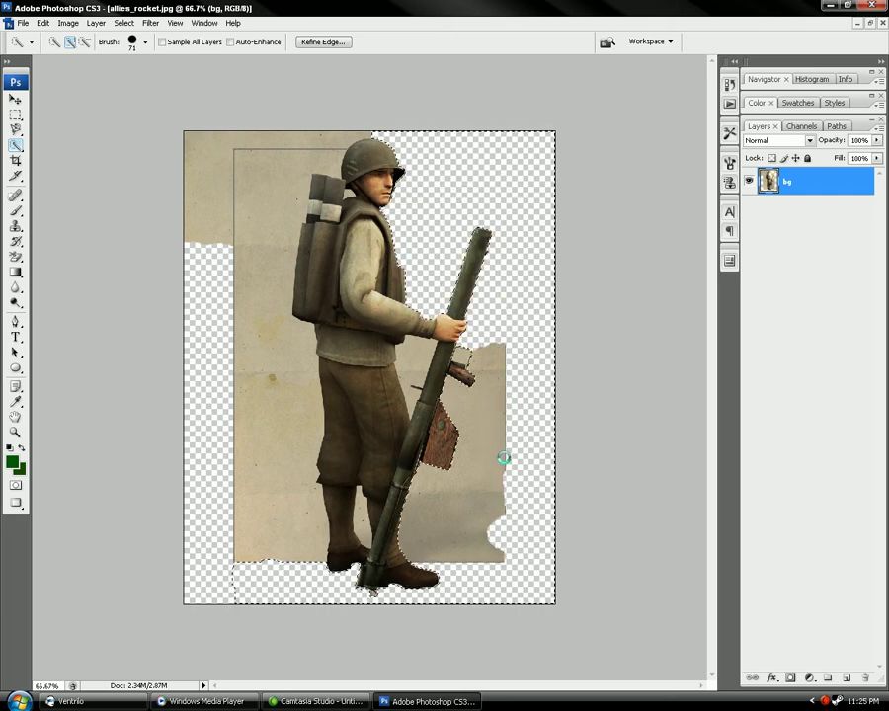
{"action": "key", "text": "Delete"}
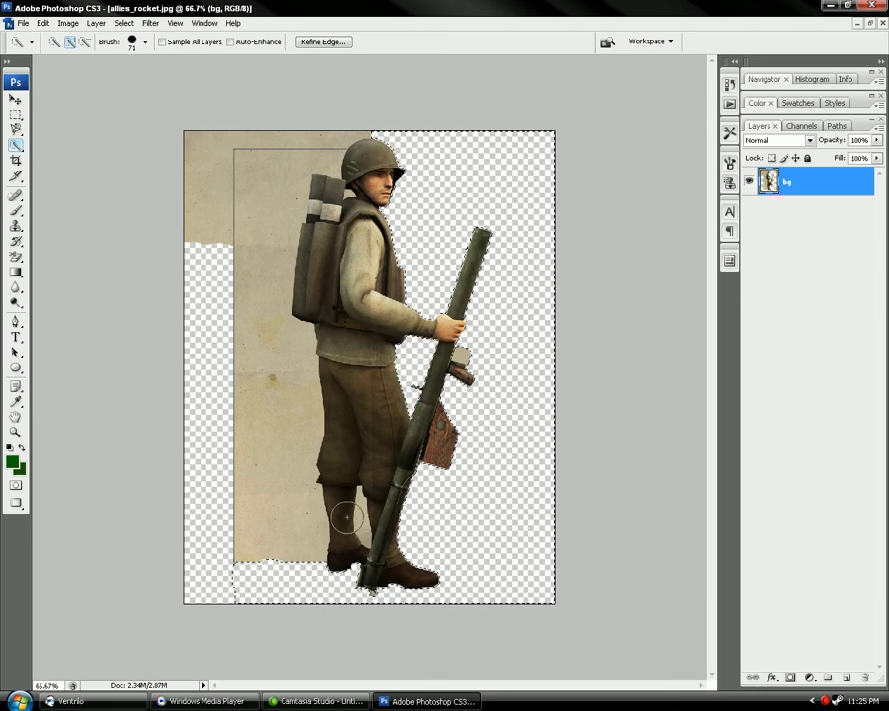
Step: Delete the beige areas below the legs, at the lower left, and the upper-left column
{"action": "left_click_drag", "start_coordinate": [287, 504], "coordinate": [293, 510]}
{"action": "key", "text": "Delete"}
{"action": "left_click_drag", "start_coordinate": [263, 447], "coordinate": [263, 357]}
{"action": "key", "text": "Delete"}
{"action": "key", "text": "Delete"}
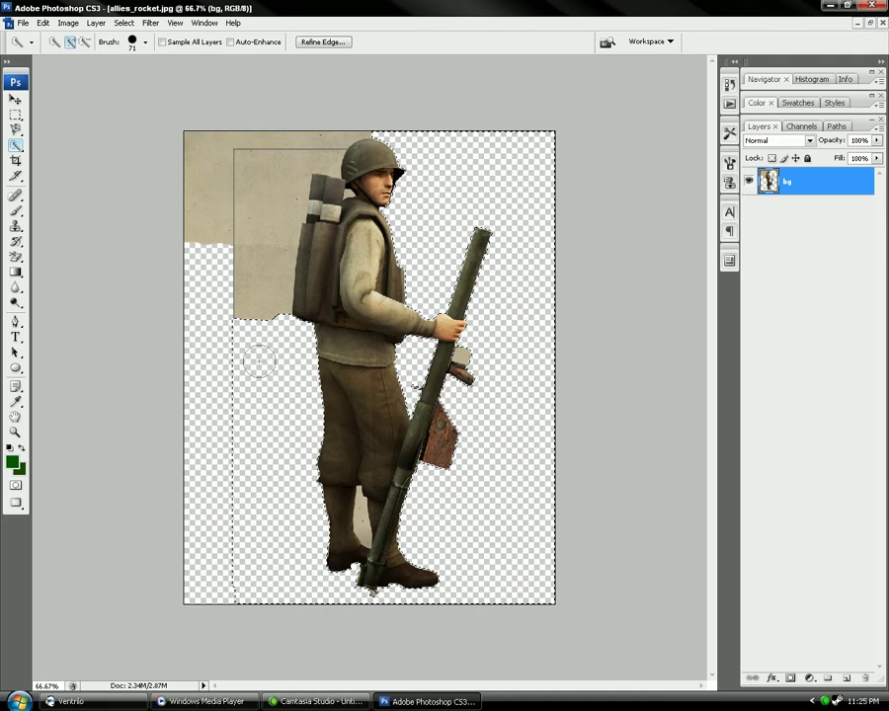
{"action": "left_click_drag", "start_coordinate": [184, 198], "coordinate": [198, 186]}
{"action": "key", "text": "Delete"}
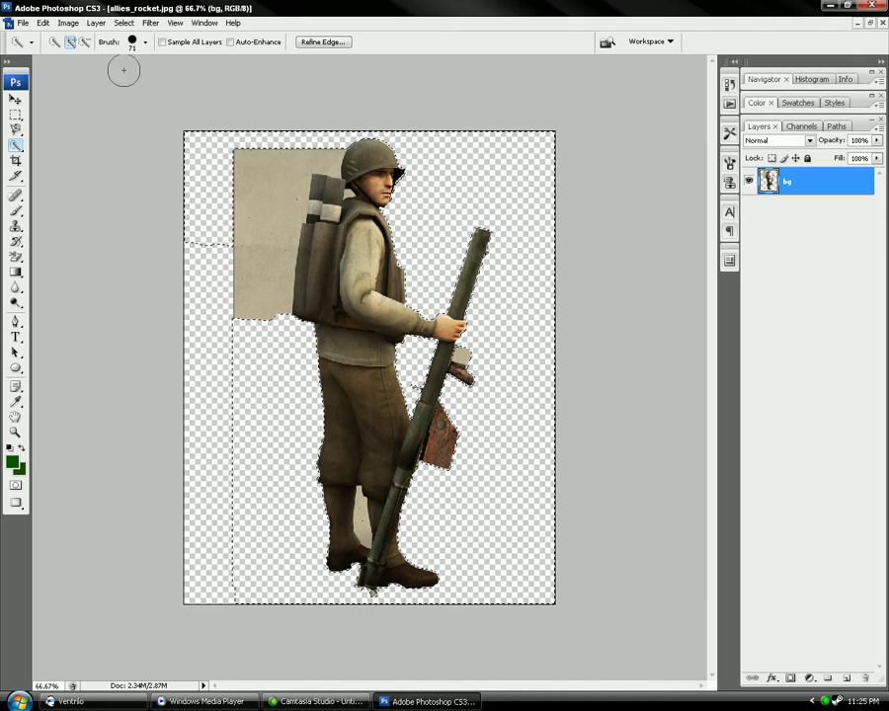
Step: Shrink the Quick Selection brush diameter to 15 px
{"action": "left_click", "coordinate": [143, 42]}
{"action": "left_click_drag", "start_coordinate": [129, 84], "coordinate": [80, 78]}
{"action": "left_click", "coordinate": [360, 510]}
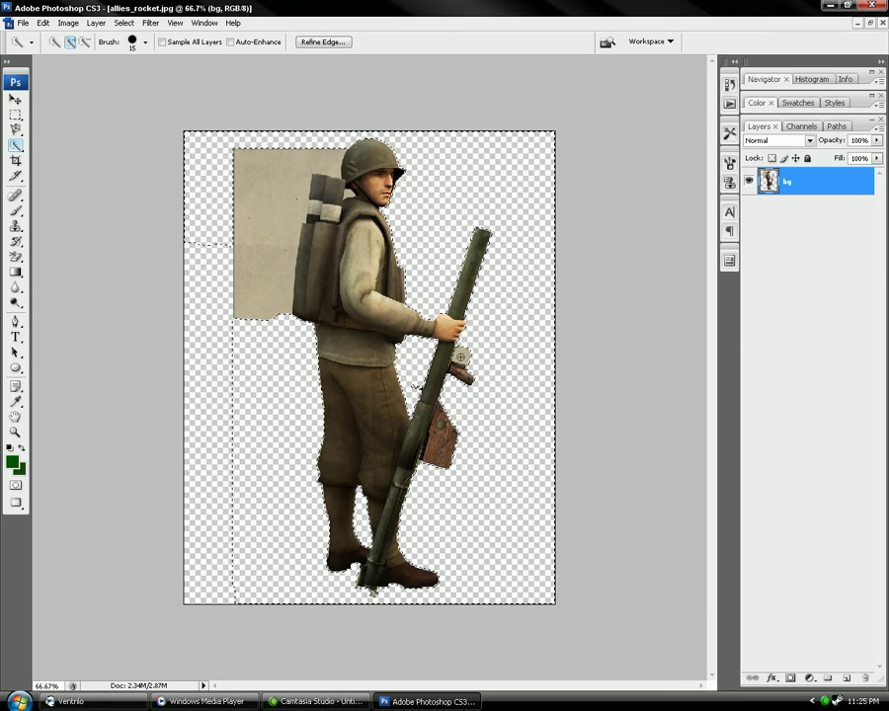
Step: Clear the stray selections and select the remaining beige patch behind the backpack
{"action": "right_click", "coordinate": [464, 362]}
{"action": "left_click", "coordinate": [484, 365]}
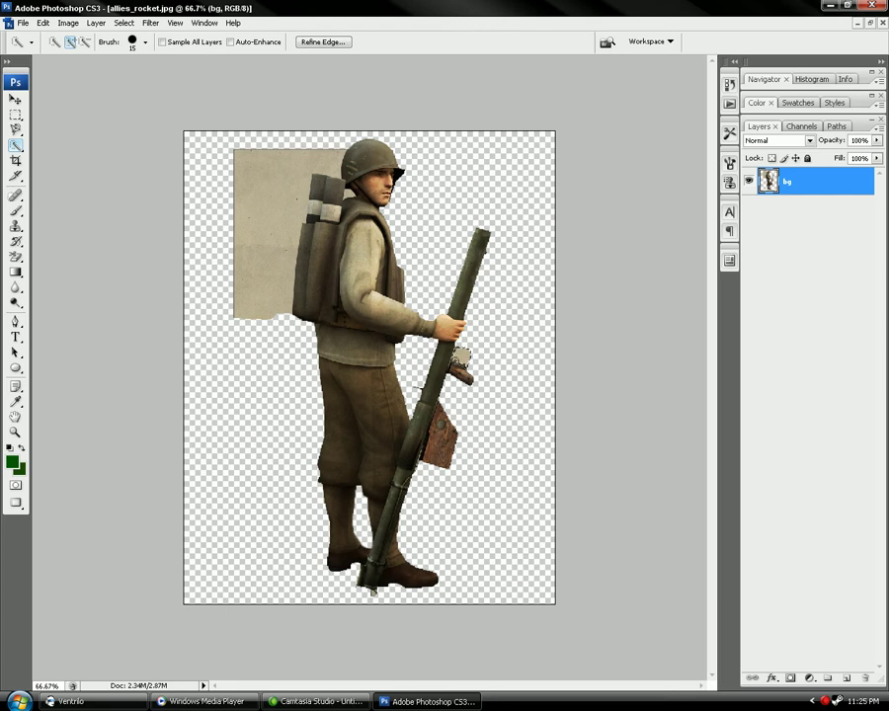
{"action": "right_click", "coordinate": [509, 350]}
{"action": "left_click", "coordinate": [534, 359]}
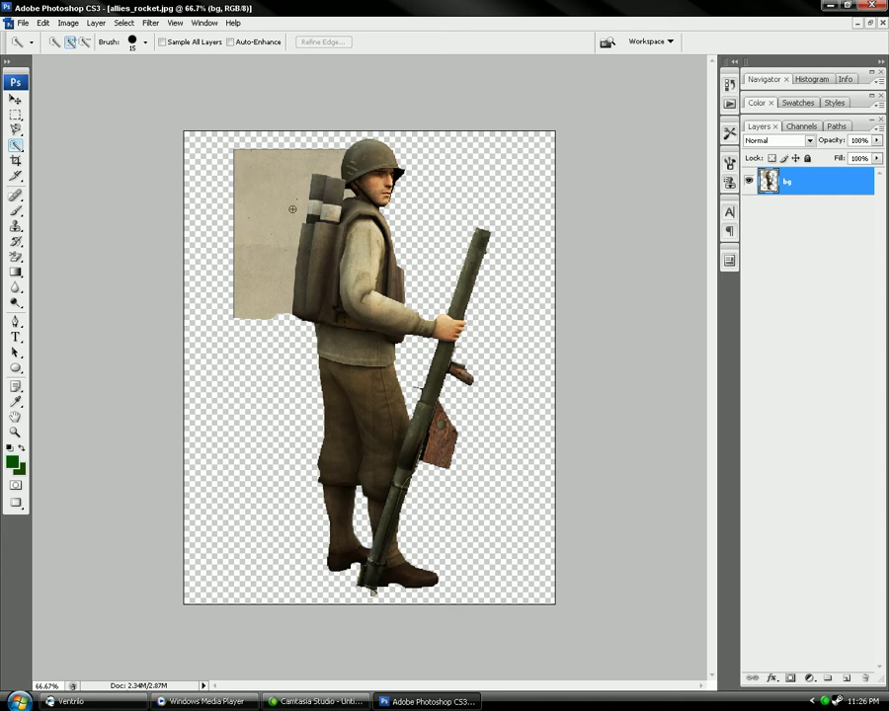
{"action": "left_click", "coordinate": [260, 199]}
{"action": "mouse_move", "coordinate": [292, 203]}
{"action": "left_mouse_down"}
{"action": "mouse_move", "coordinate": [243, 261]}
{"action": "mouse_move", "coordinate": [313, 211]}
{"action": "left_mouse_up"}
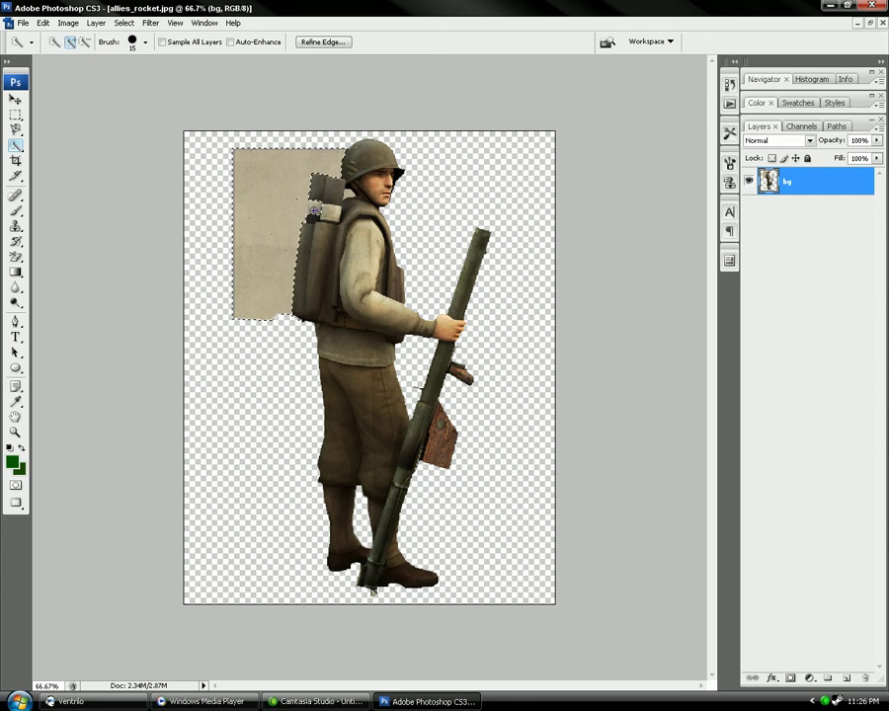
Step: Switch to the Magnetic Lasso tool and deselect the current selection
{"action": "left_click", "coordinate": [17, 131]}
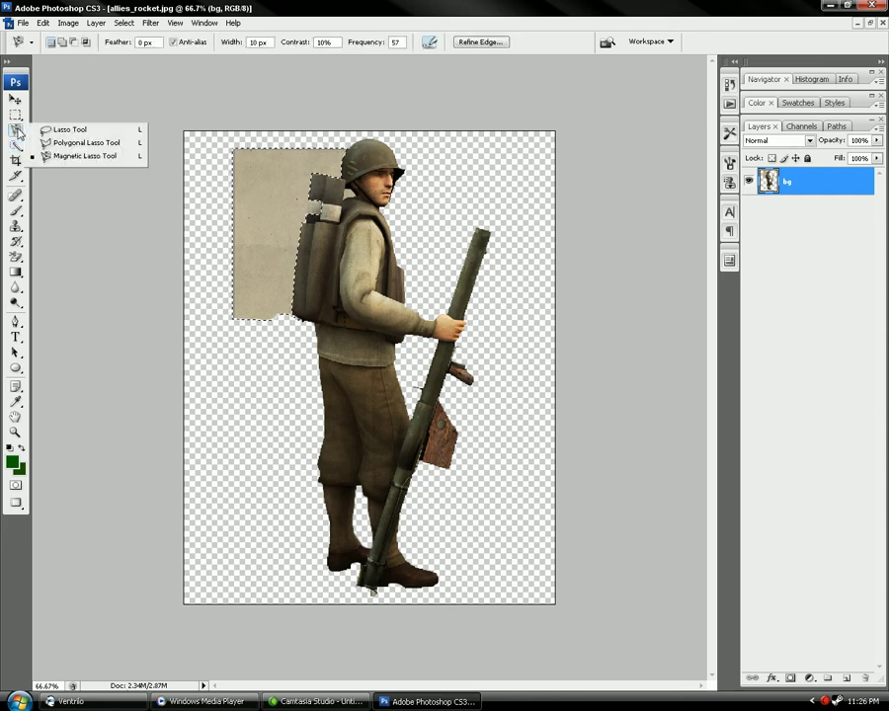
{"action": "left_click", "coordinate": [16, 130]}
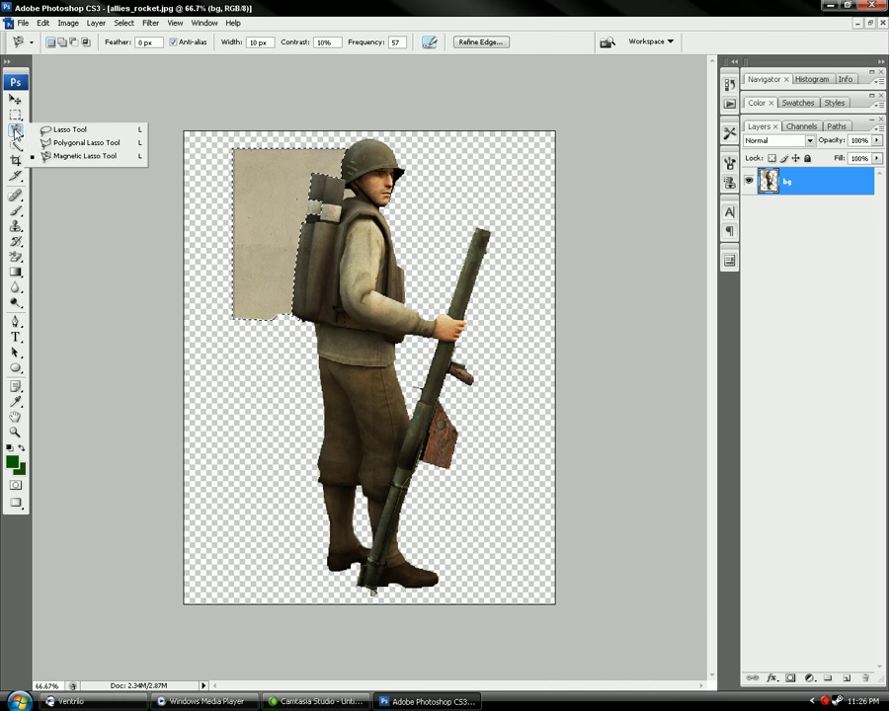
{"action": "left_click", "coordinate": [55, 157]}
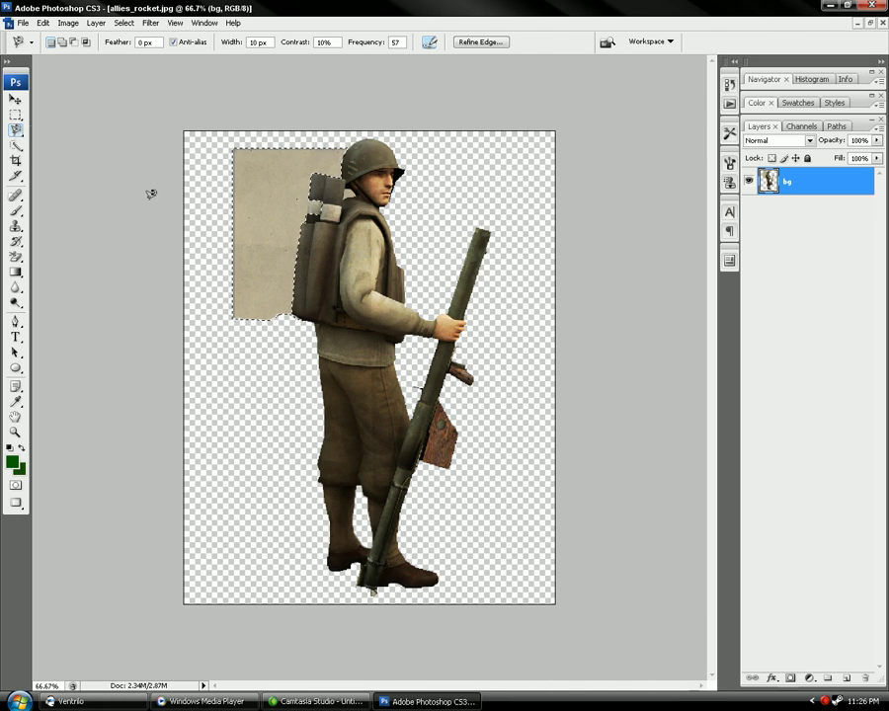
{"action": "right_click", "coordinate": [188, 263]}
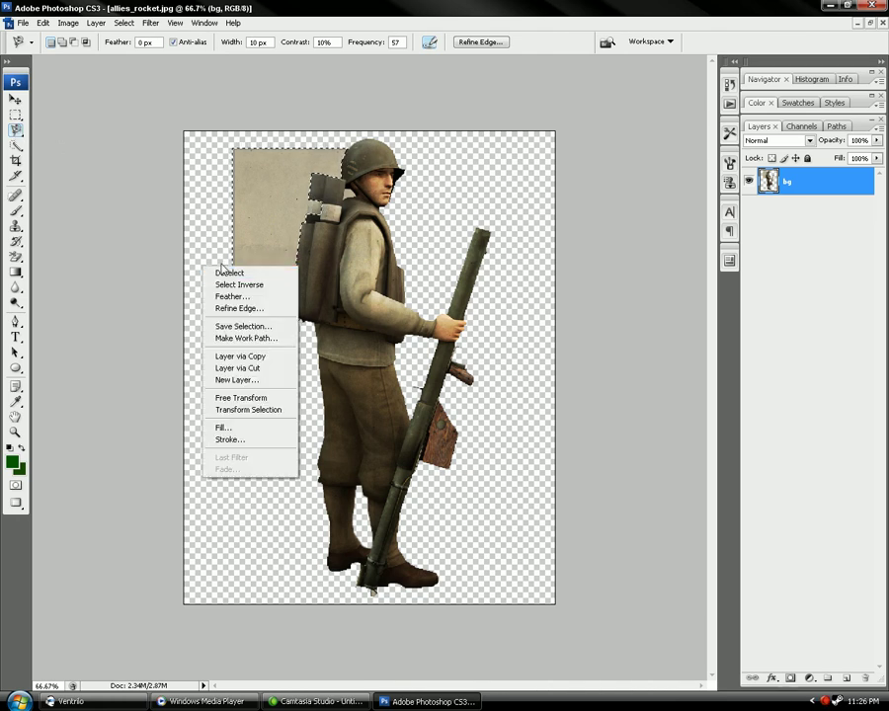
{"action": "left_click", "coordinate": [223, 271]}
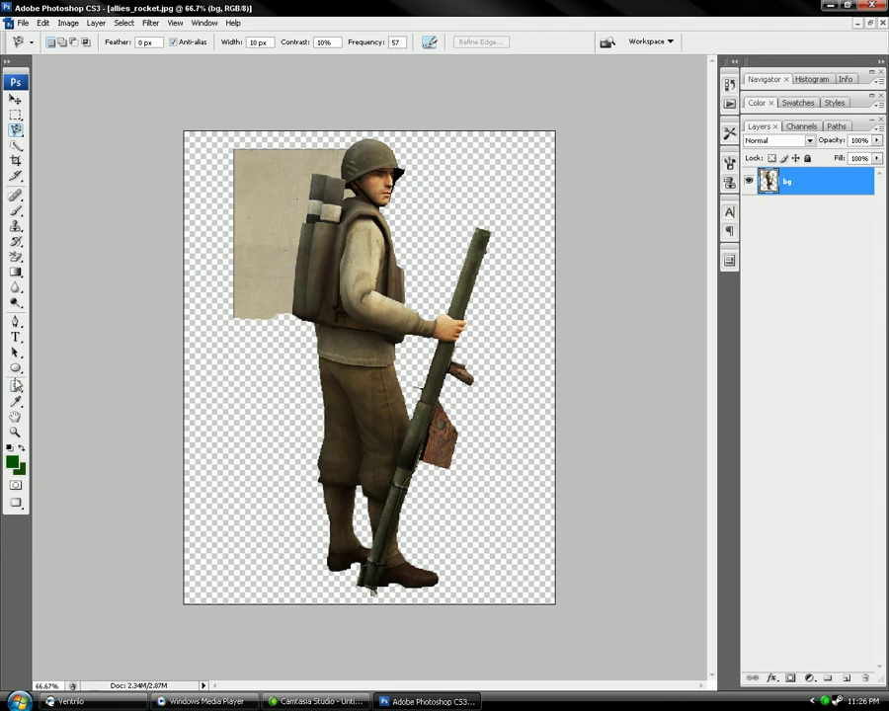
Step: Zoom in to 200% on the backpack and the leftover paper
{"action": "left_click", "coordinate": [15, 432]}
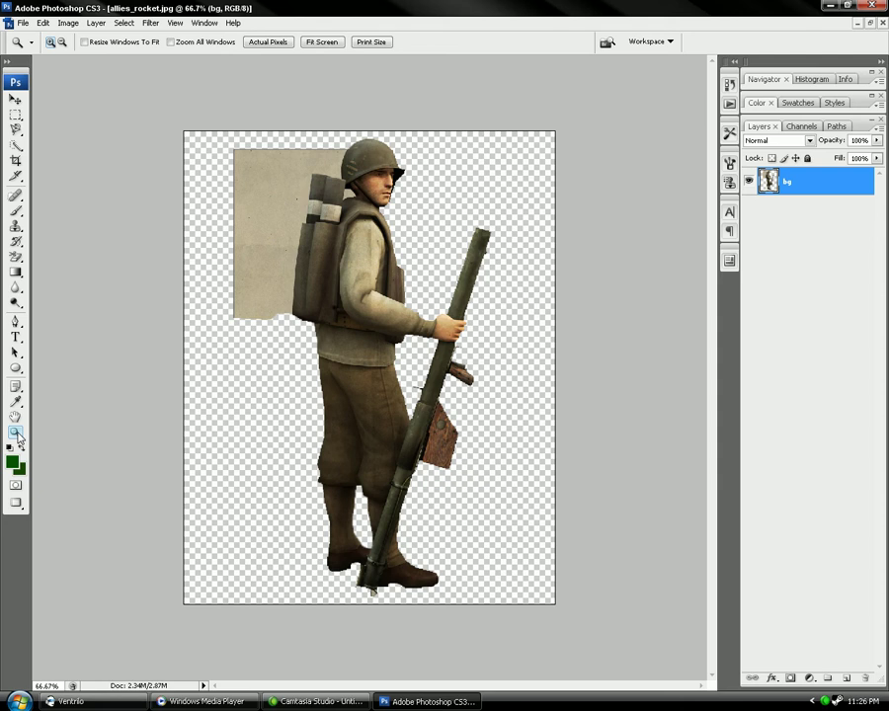
{"action": "left_click", "coordinate": [315, 293]}
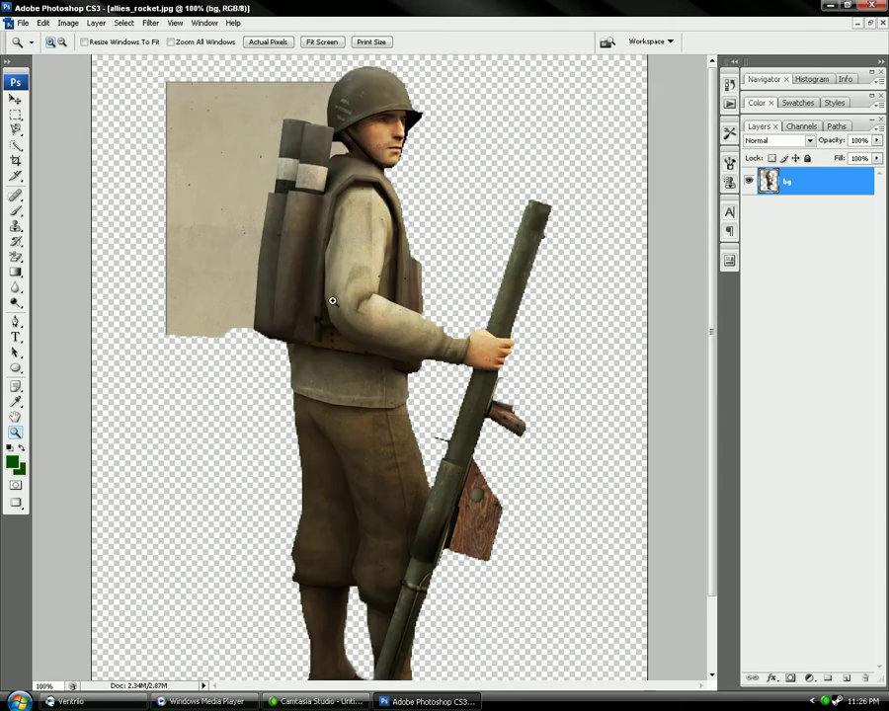
{"action": "left_click", "coordinate": [275, 270]}
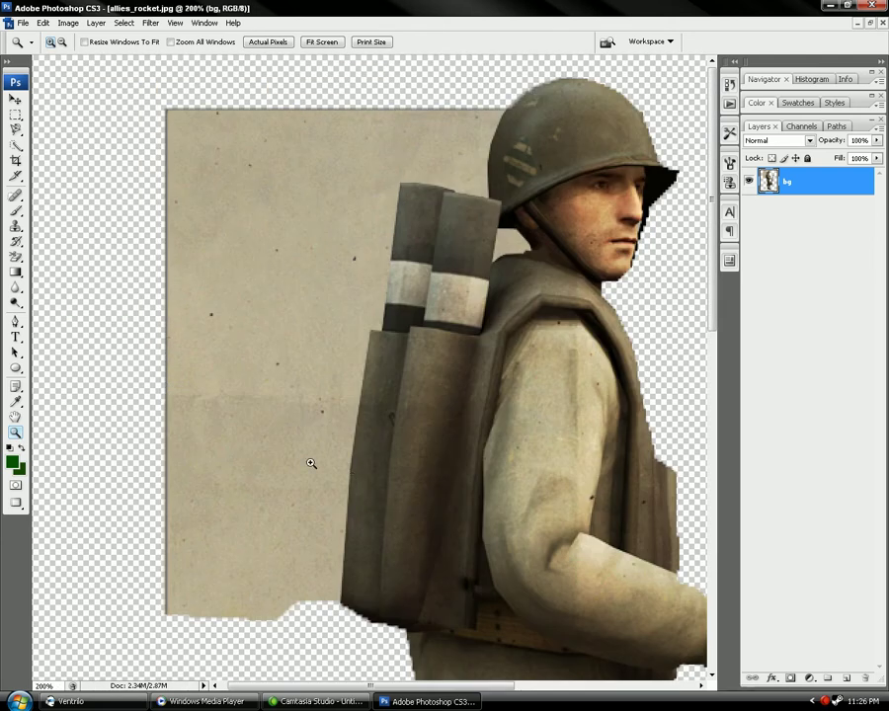
Step: Trace the beige paper behind the backpack with the Magnetic Lasso and delete it
{"action": "left_click", "coordinate": [15, 129]}
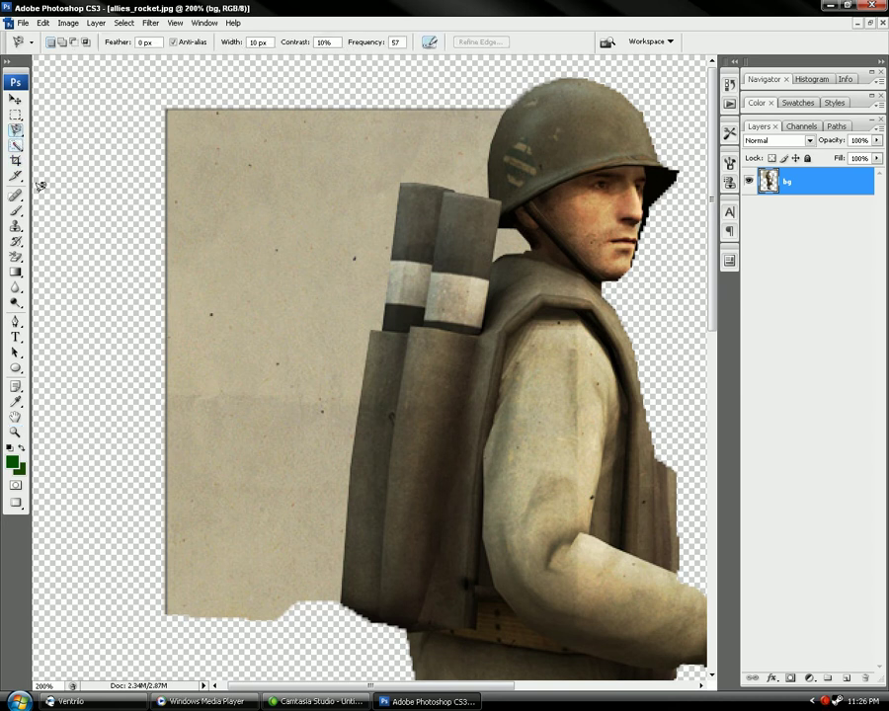
{"action": "left_click", "coordinate": [340, 590]}
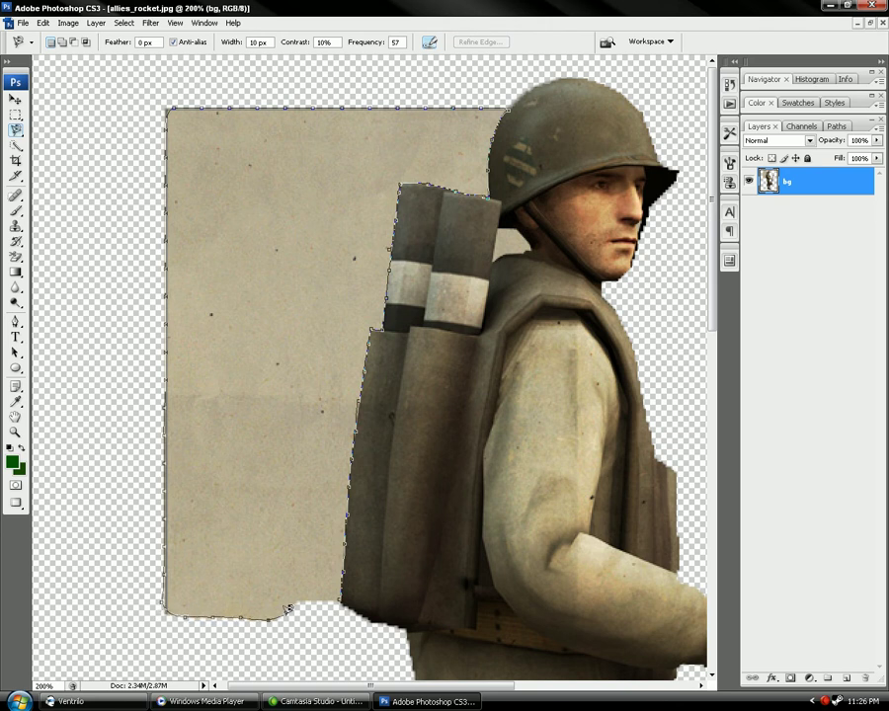
{"action": "double_click", "coordinate": [343, 595]}
{"action": "key", "text": "Delete"}
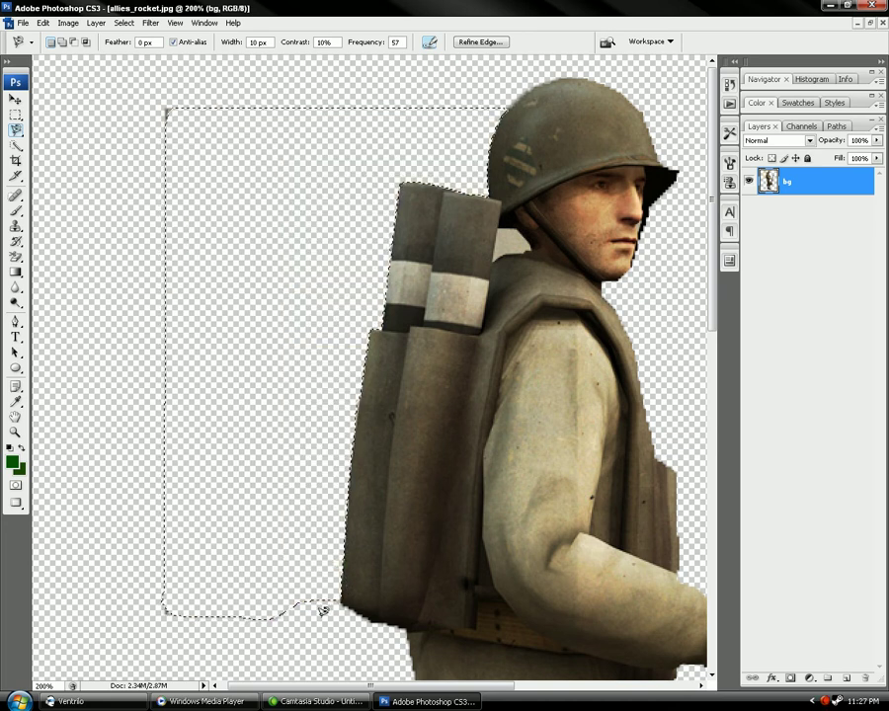
Step: Clear the selections and erase the faint pale line left of the backpack with the Background Eraser
{"action": "right_click", "coordinate": [217, 428]}
{"action": "left_click", "coordinate": [227, 434]}
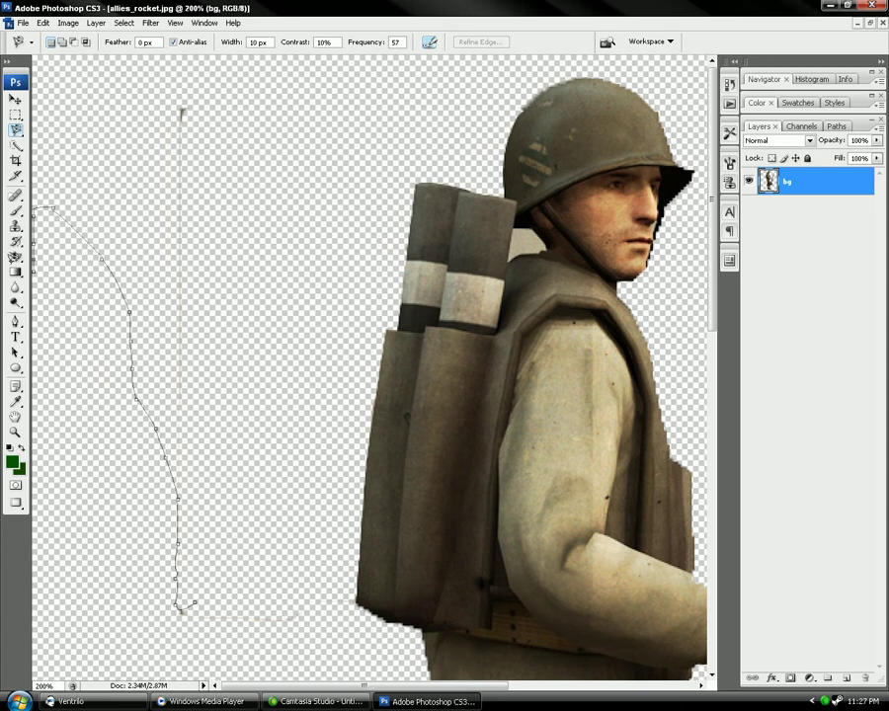
{"action": "double_click", "coordinate": [79, 263]}
{"action": "right_click", "coordinate": [100, 288]}
{"action": "left_click", "coordinate": [101, 288]}
{"action": "key", "text": "e"}
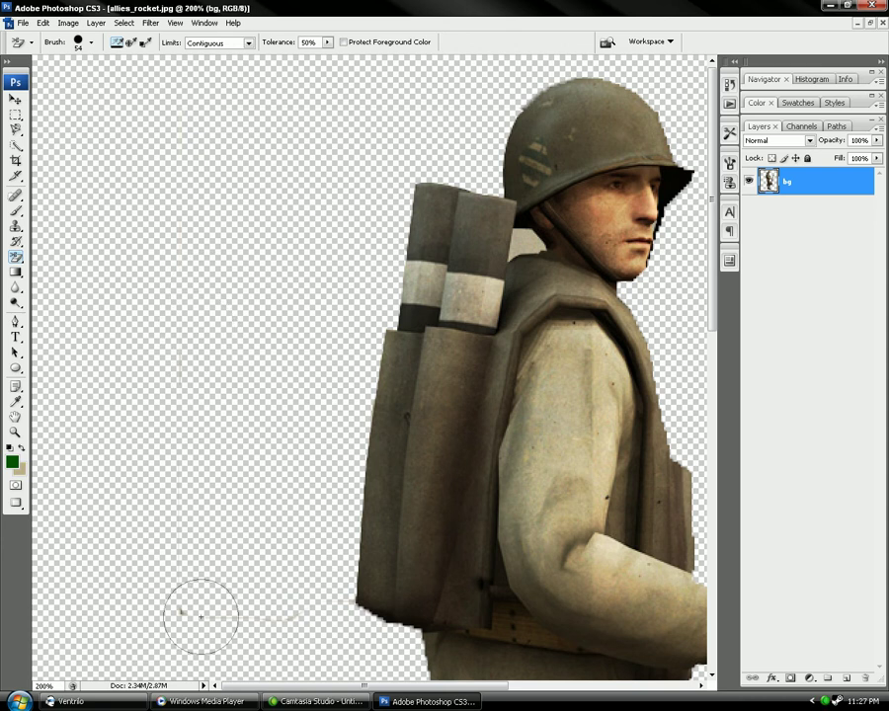
{"action": "left_click_drag", "start_coordinate": [180, 615], "coordinate": [182, 272]}
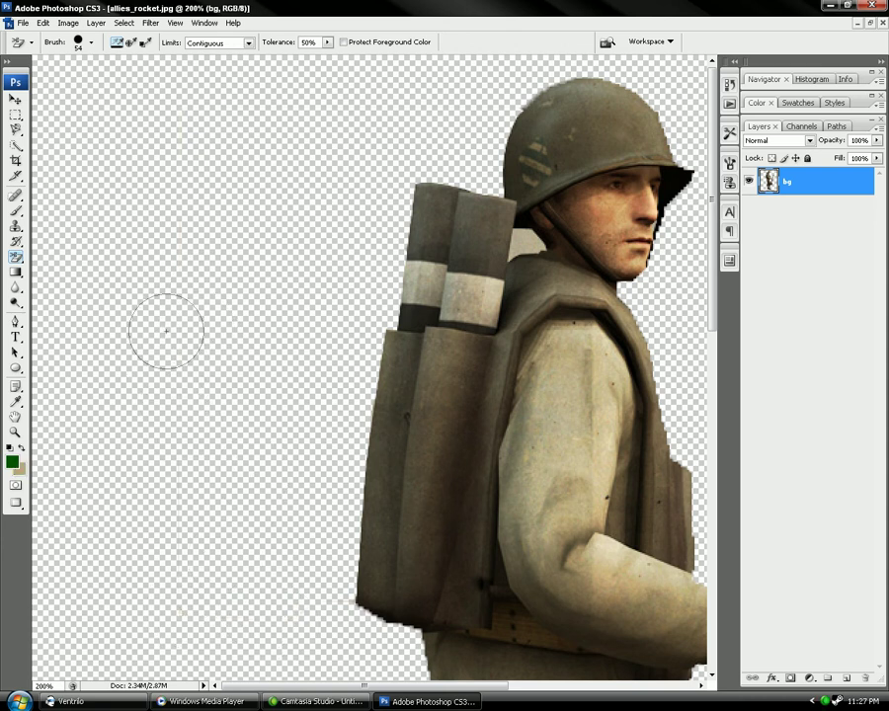
Step: Zoom out to 100% and then further to see the whole soldier
{"action": "left_click", "coordinate": [16, 433]}
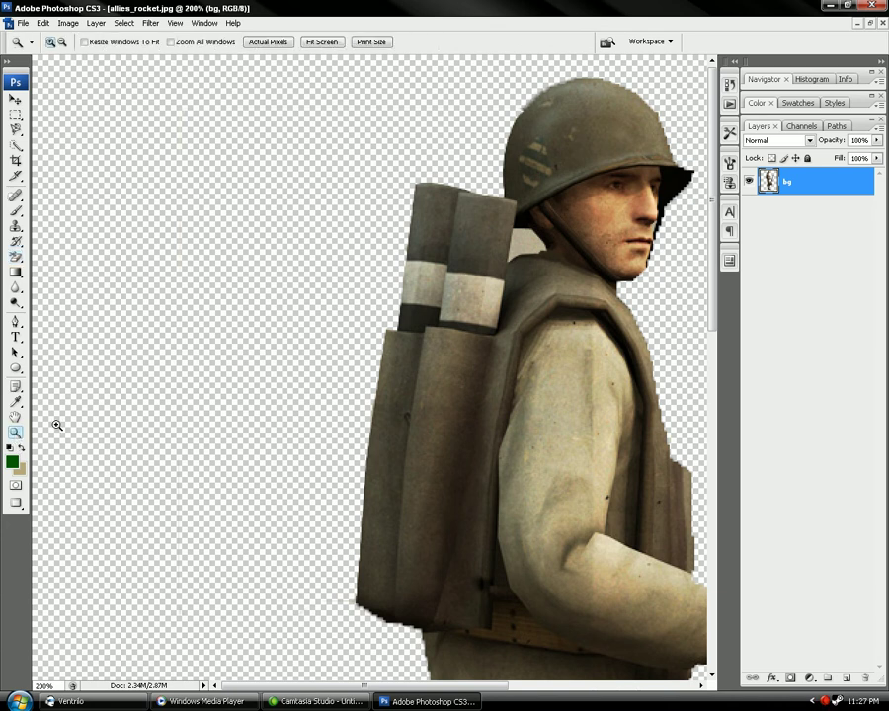
{"action": "right_click", "coordinate": [115, 400]}
{"action": "left_click", "coordinate": [130, 461]}
{"action": "right_click", "coordinate": [191, 419]}
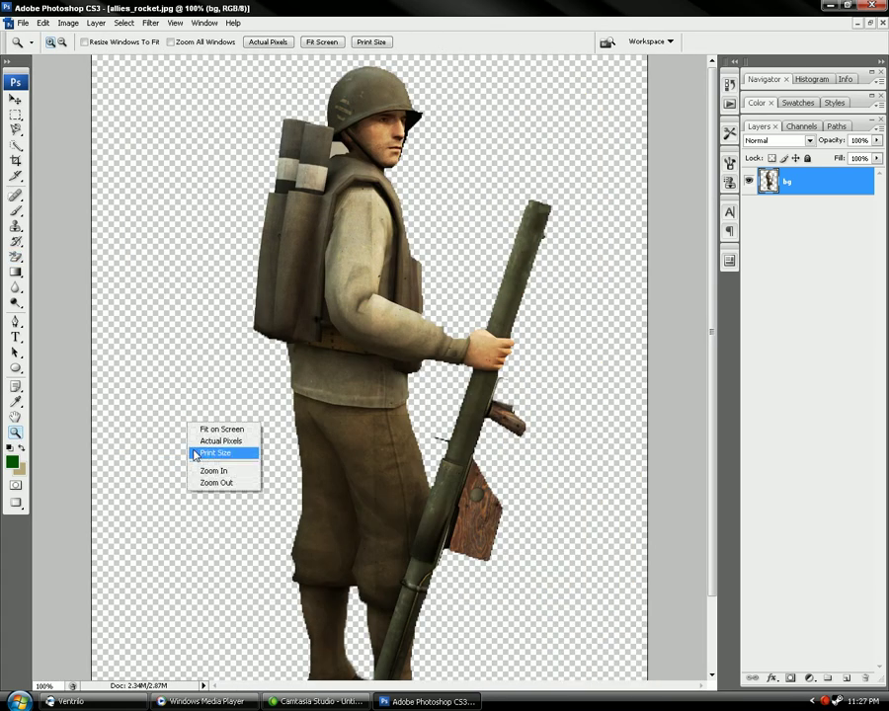
{"action": "left_click", "coordinate": [207, 481]}
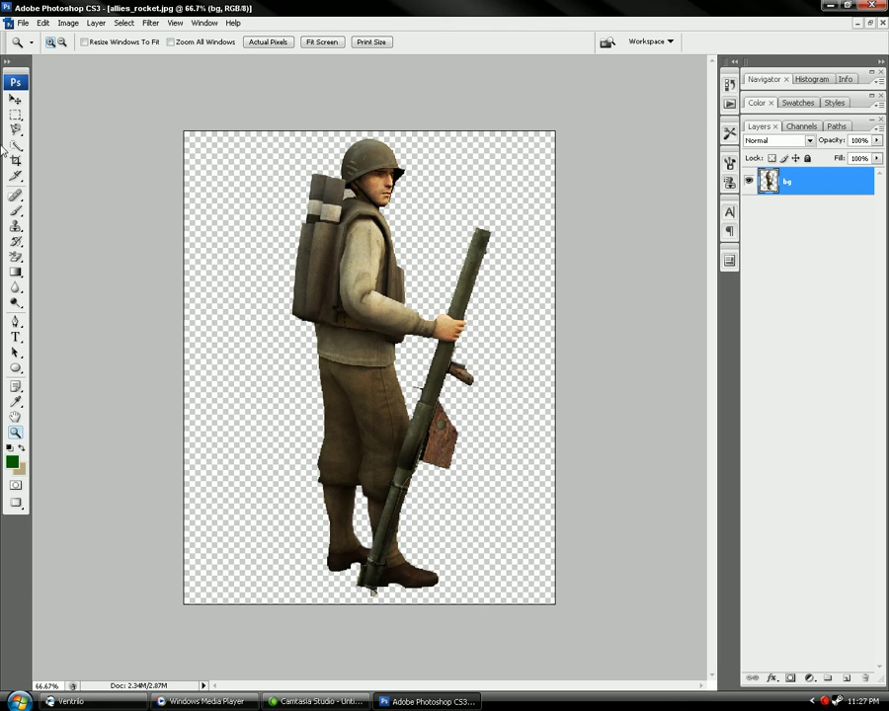
Step: Switch to Quick Selection, clear any leftover selection, and bring up the File menu
{"action": "key", "text": "w"}
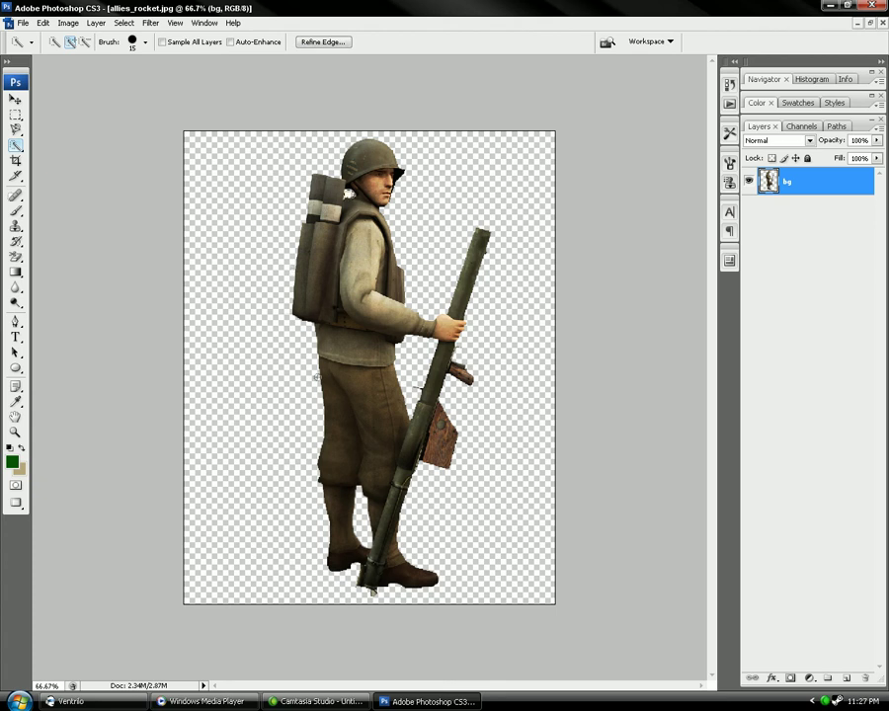
{"action": "right_click", "coordinate": [222, 212]}
{"action": "left_click", "coordinate": [269, 222]}
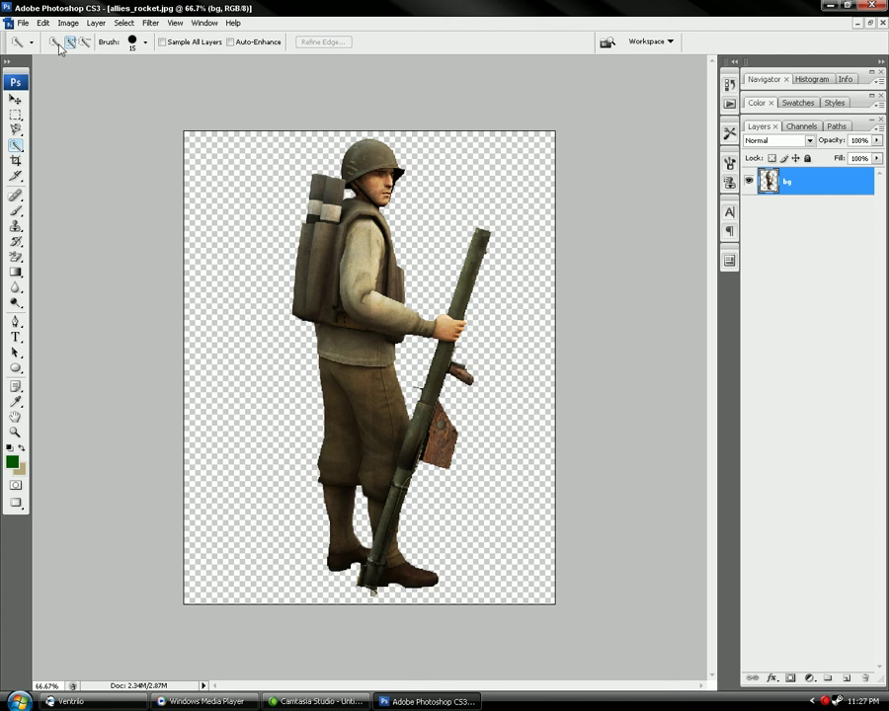
{"action": "left_click", "coordinate": [22, 21]}
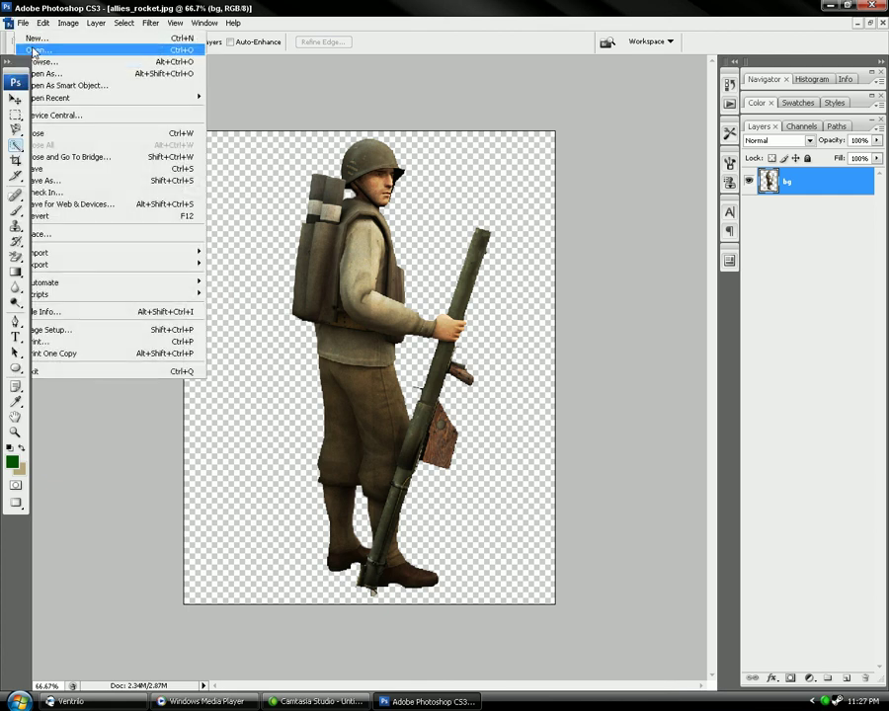
Step: Open asniper.jpg
{"action": "left_click", "coordinate": [35, 50]}
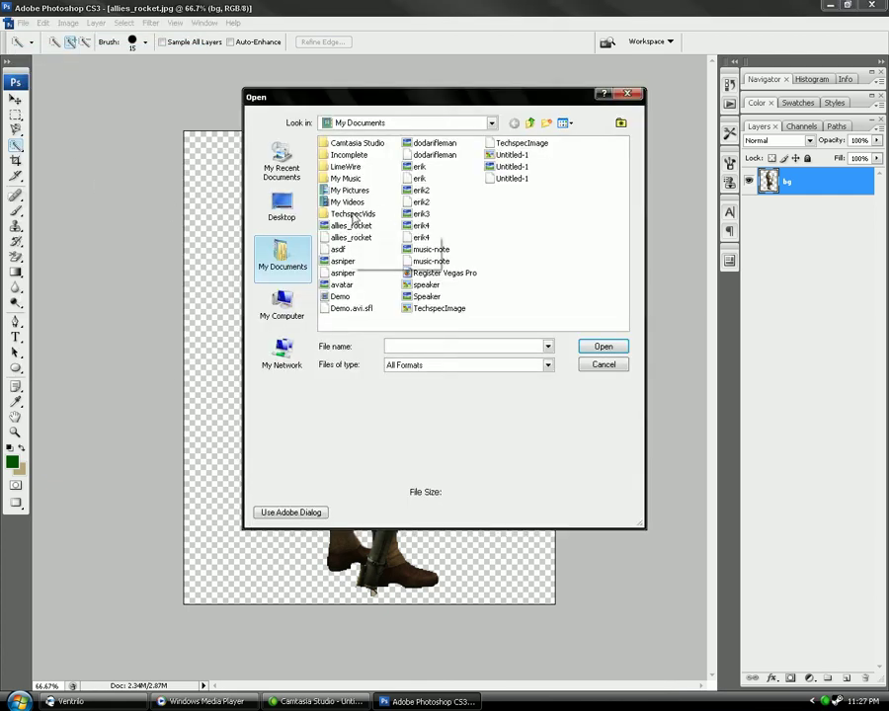
{"action": "left_click", "coordinate": [343, 260]}
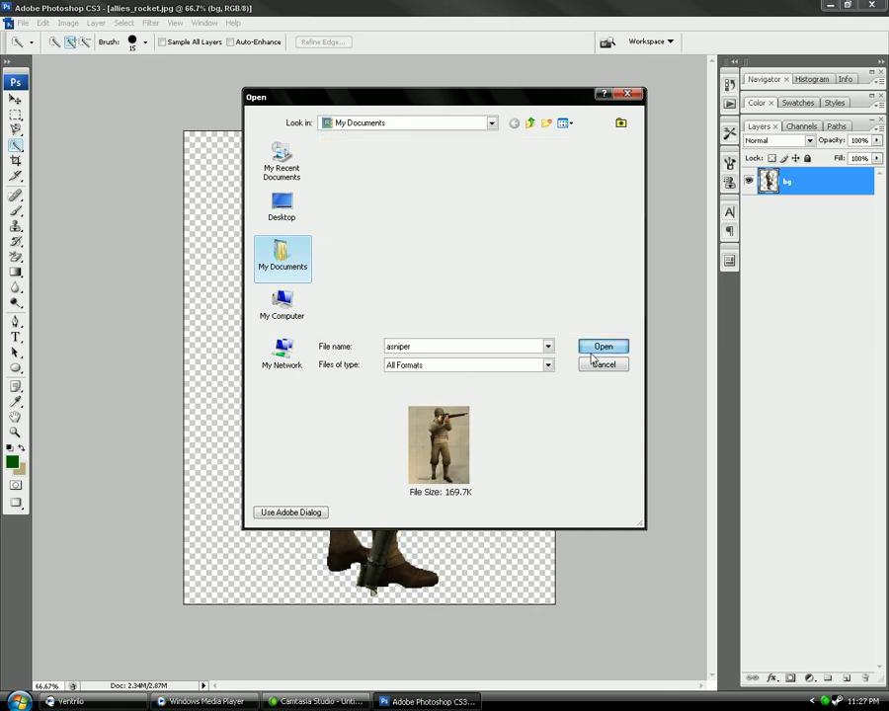
{"action": "left_click", "coordinate": [598, 350]}
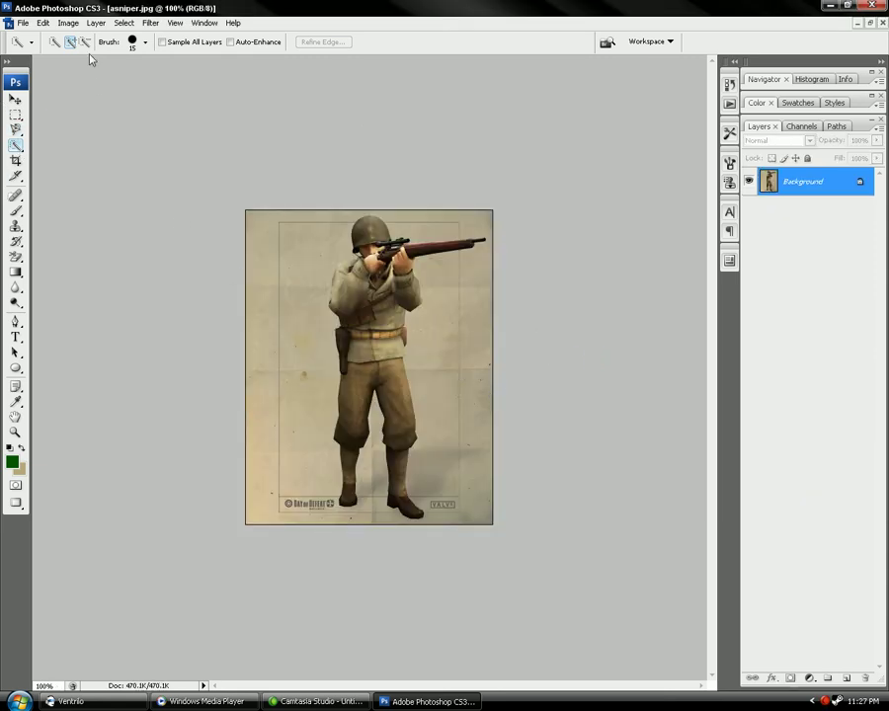
Step: Set the Quick Selection brush to 45 px and select the background right of the soldier
{"action": "left_click", "coordinate": [145, 41]}
{"action": "left_click_drag", "start_coordinate": [86, 79], "coordinate": [97, 78]}
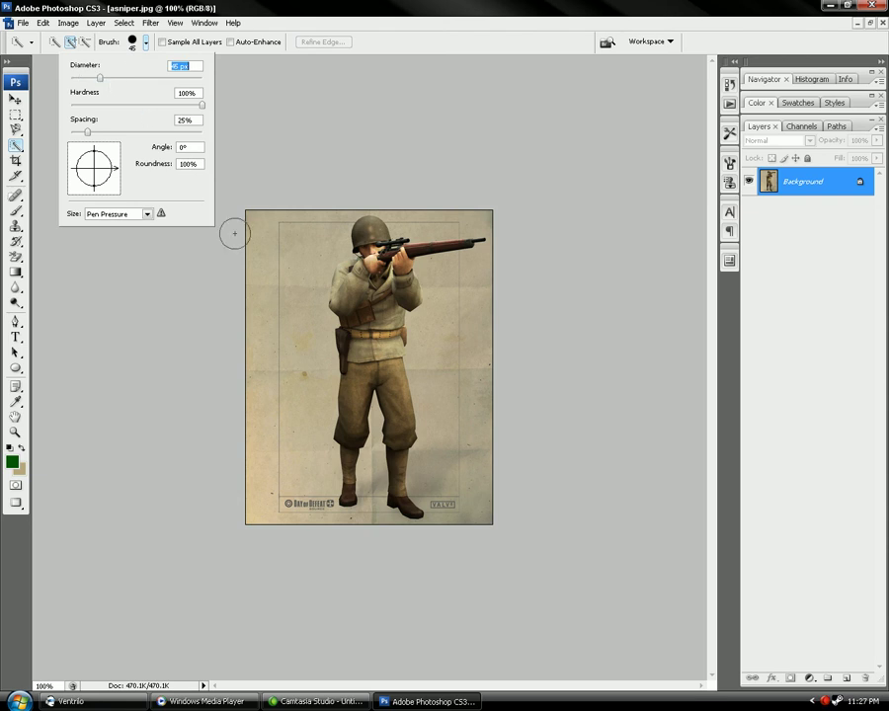
{"action": "left_click", "coordinate": [266, 276]}
{"action": "left_click_drag", "start_coordinate": [267, 276], "coordinate": [267, 357]}
{"action": "right_click", "coordinate": [277, 358]}
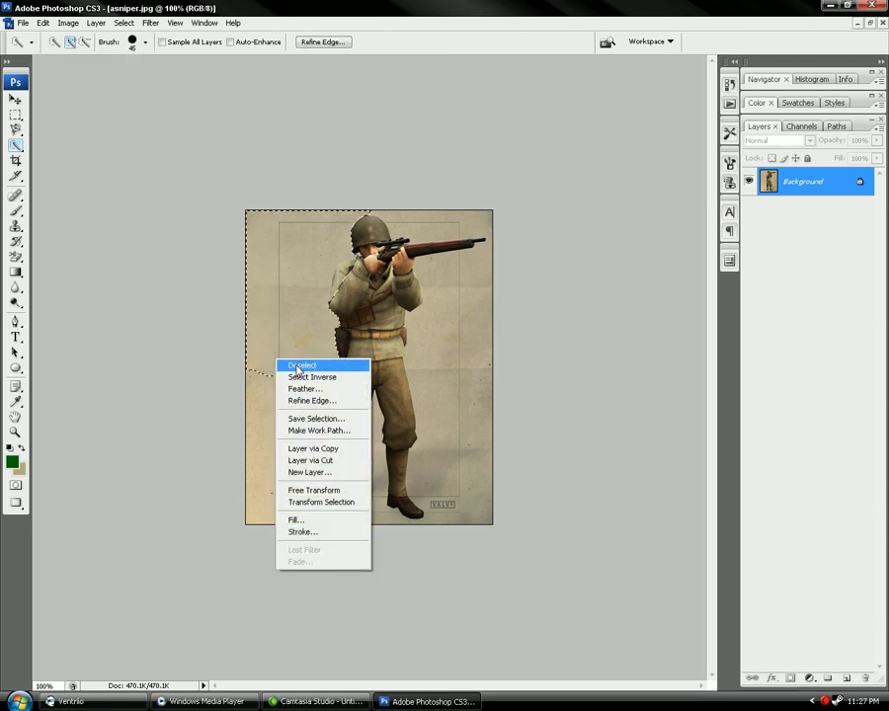
{"action": "left_click", "coordinate": [296, 364]}
{"action": "left_click_drag", "start_coordinate": [441, 333], "coordinate": [450, 415]}
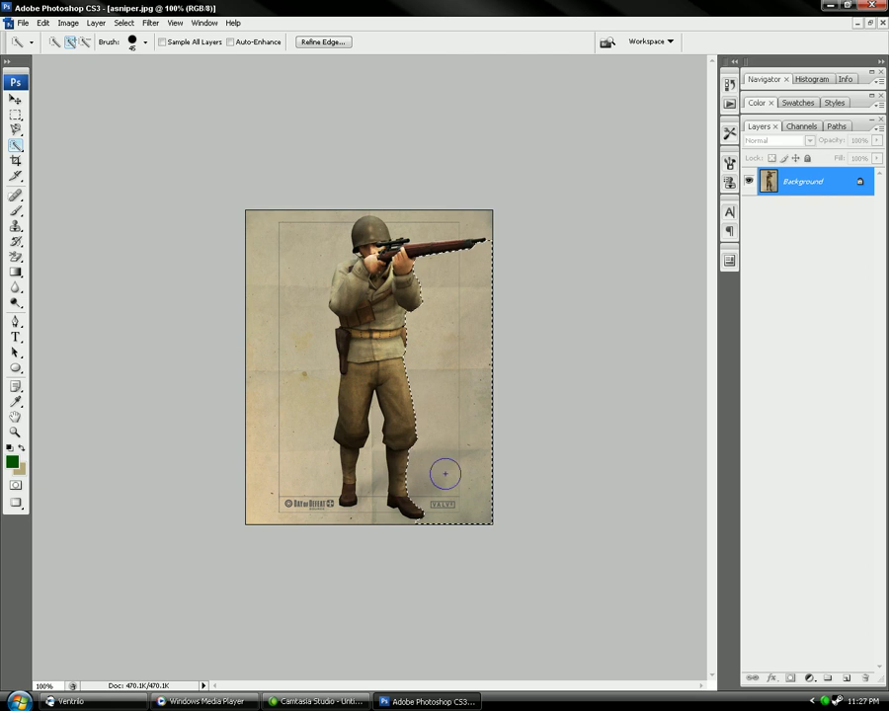
Step: Rename the Background layer to 'bg' and delete the selected right-side background
{"action": "double_click", "coordinate": [798, 199]}
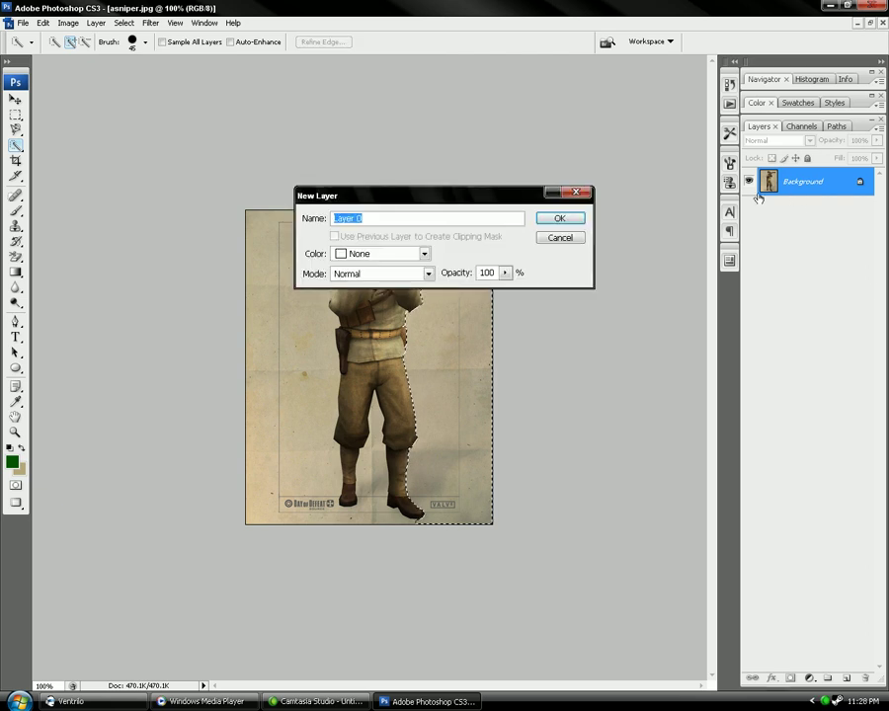
{"action": "type", "text": "bg"}
{"action": "key", "text": "Return"}
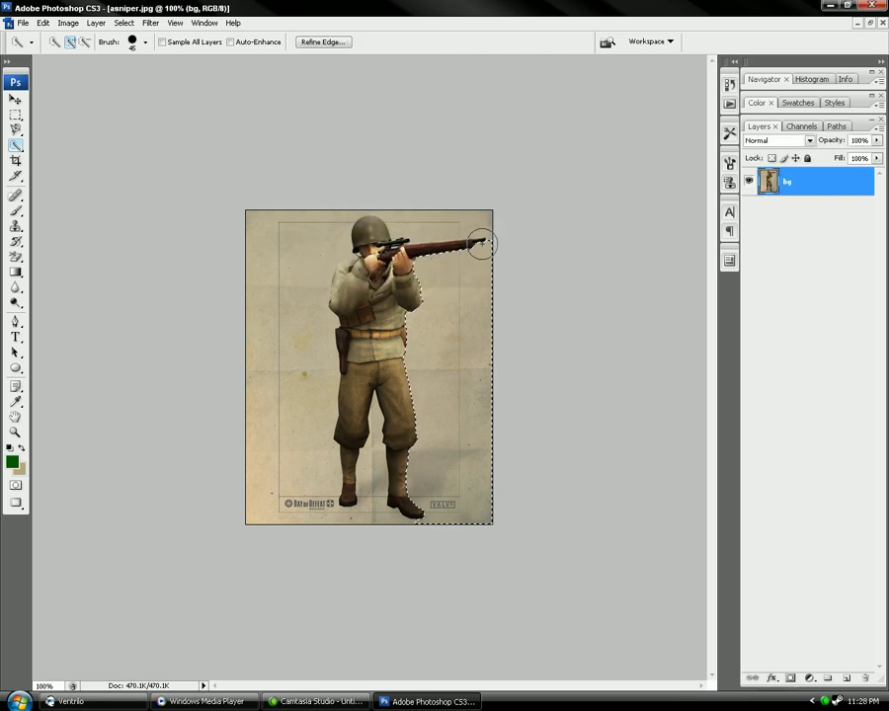
{"action": "key", "text": "Delete"}
Step: Delete the tan area above the rifle, then extend around the feet and deselect
{"action": "left_click_drag", "start_coordinate": [459, 215], "coordinate": [460, 219]}
{"action": "key", "text": "Delete"}
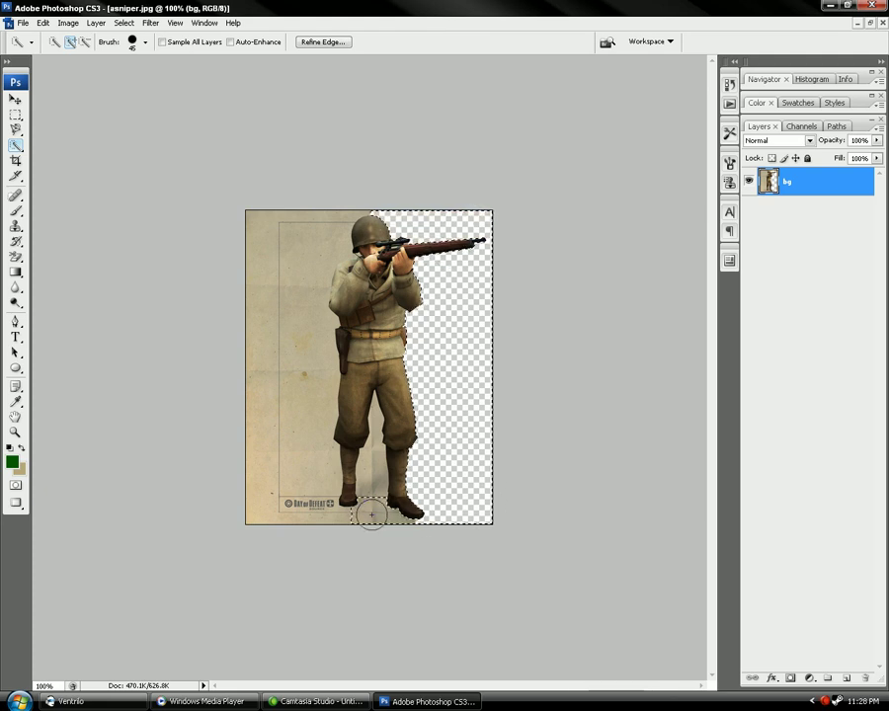
{"action": "left_click_drag", "start_coordinate": [369, 516], "coordinate": [371, 501]}
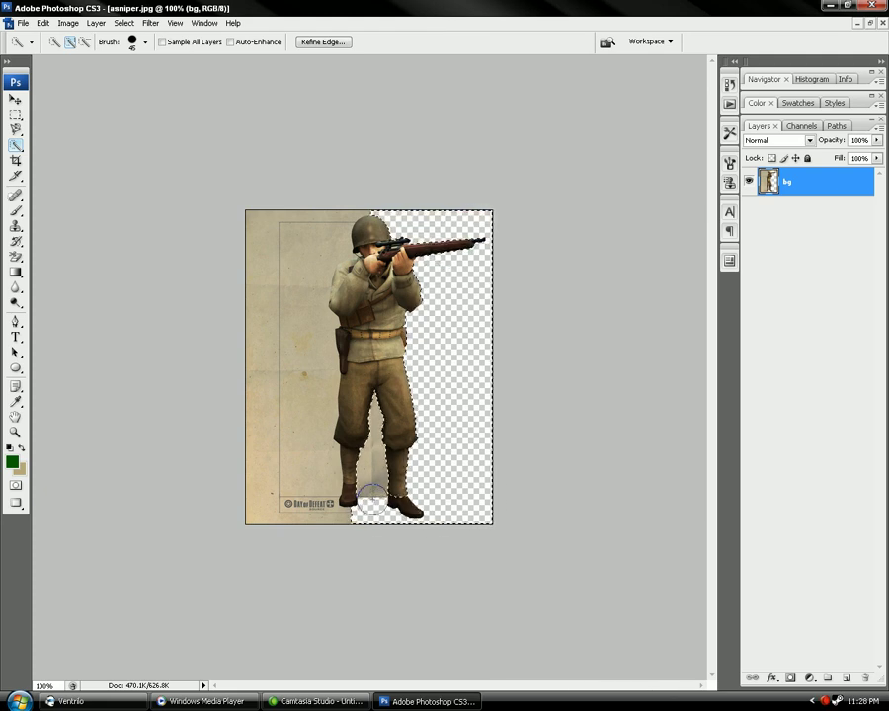
{"action": "right_click", "coordinate": [373, 286]}
{"action": "left_click", "coordinate": [405, 293]}
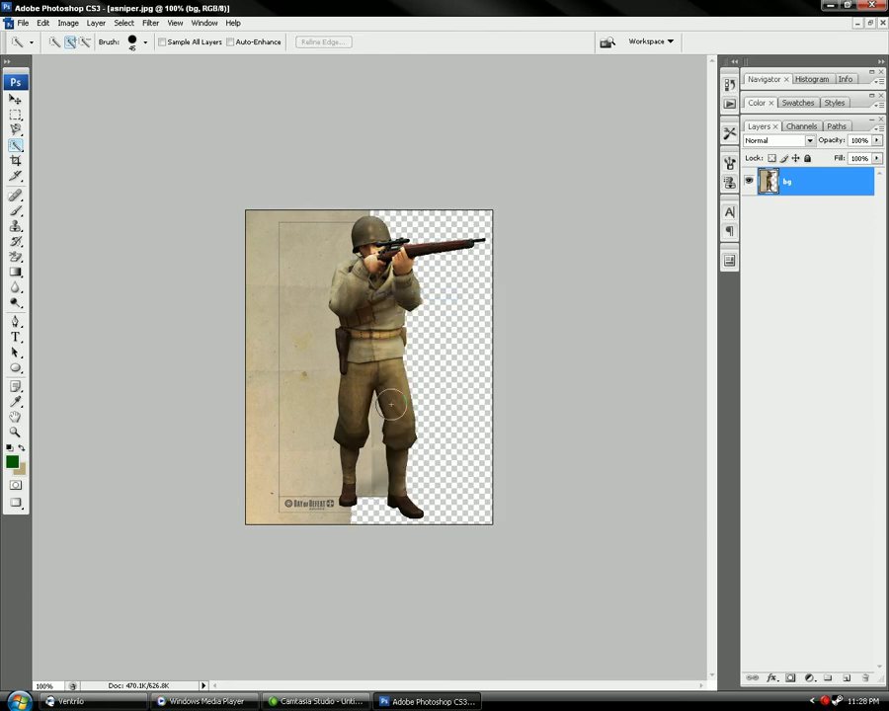
Step: Delete the background beside the left leg, the logo patch and bottom-left tan corner
{"action": "left_click", "coordinate": [370, 470]}
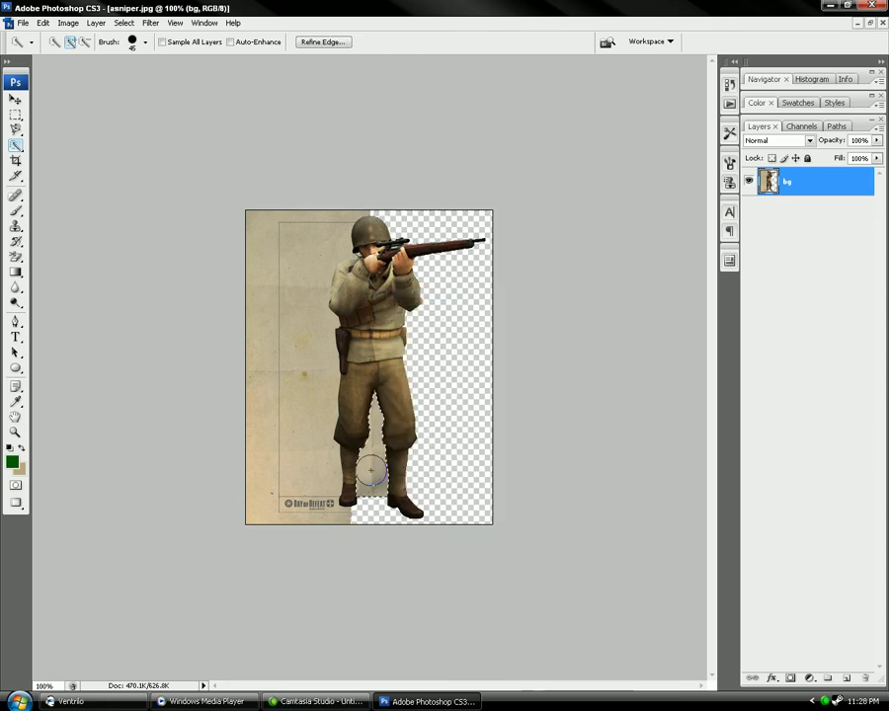
{"action": "key", "text": "Delete"}
{"action": "left_click_drag", "start_coordinate": [288, 502], "coordinate": [264, 488]}
{"action": "key", "text": "Delete"}
{"action": "mouse_move", "coordinate": [302, 444]}
{"action": "left_mouse_down"}
{"action": "mouse_move", "coordinate": [279, 425]}
{"action": "mouse_move", "coordinate": [280, 383]}
{"action": "left_mouse_up"}
{"action": "key", "text": "Delete"}
Step: Delete the left tan strip and the thin tan strip along the top edge
{"action": "left_click", "coordinate": [250, 237]}
{"action": "key", "text": "Delete"}
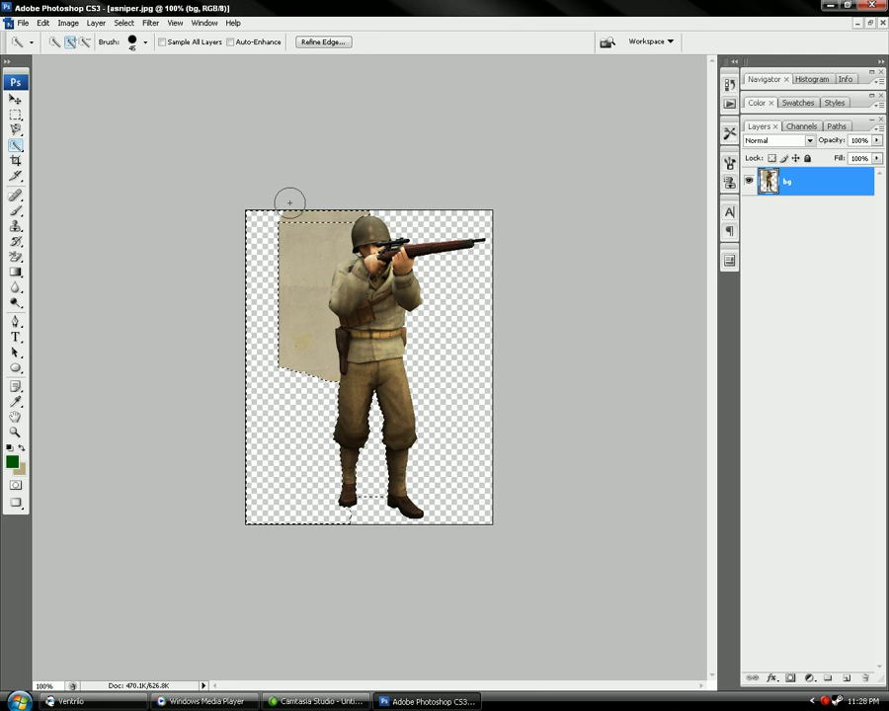
{"action": "left_click", "coordinate": [289, 216]}
{"action": "key", "text": "Delete"}
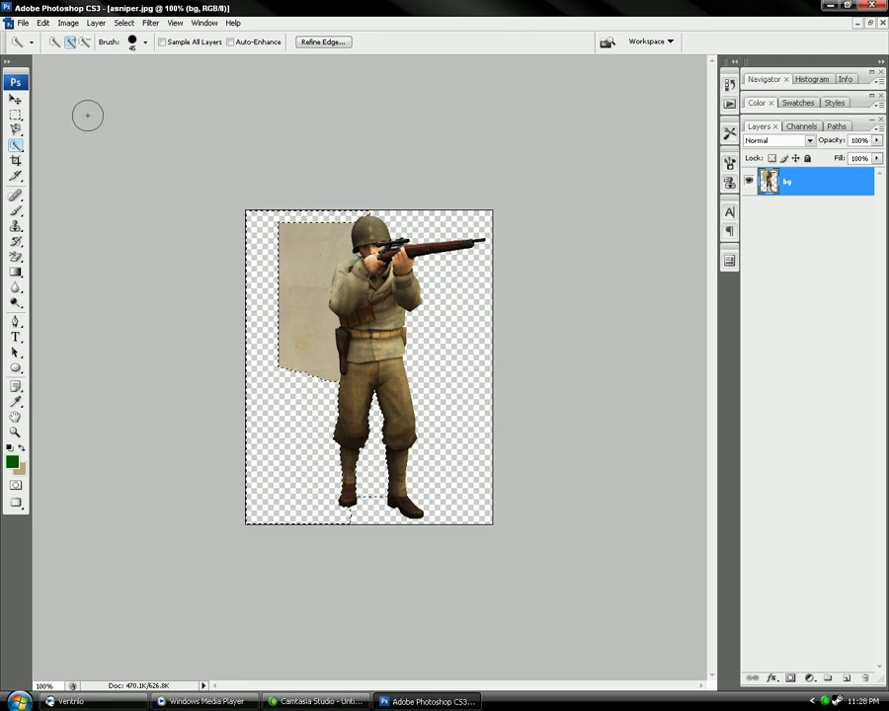
Step: Zoom in on the soldier's waist area, settling one step back out
{"action": "left_click", "coordinate": [15, 130]}
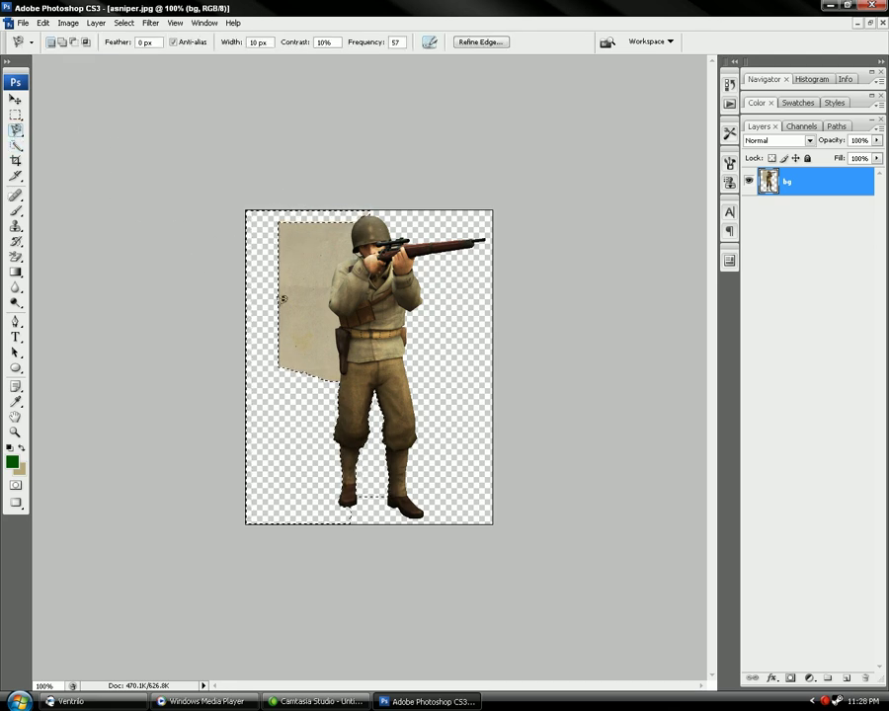
{"action": "left_click", "coordinate": [15, 431]}
{"action": "left_click", "coordinate": [330, 361]}
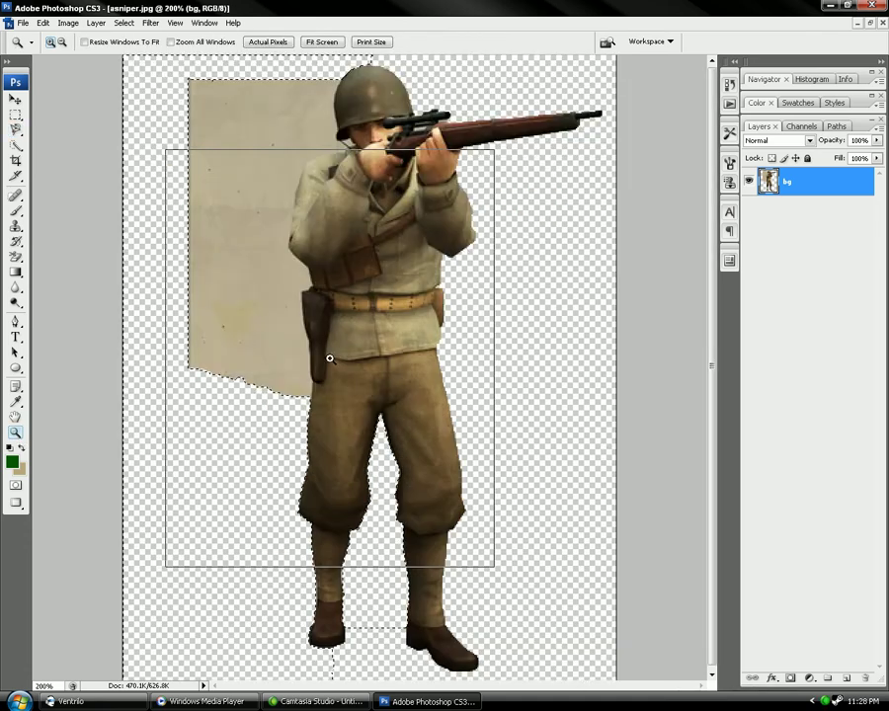
{"action": "left_click", "coordinate": [329, 358]}
{"action": "right_click", "coordinate": [330, 331]}
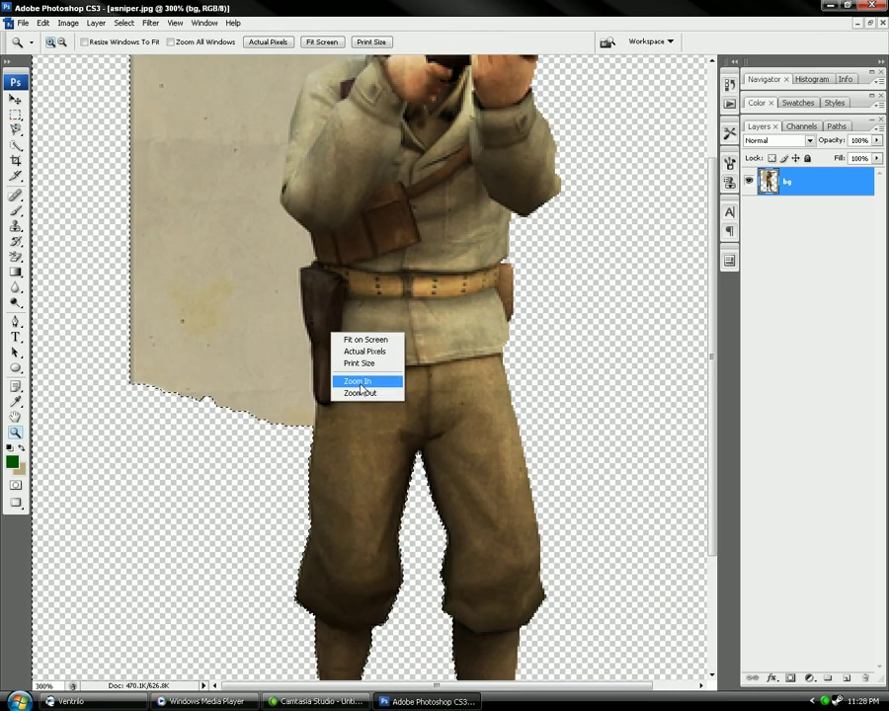
{"action": "left_click", "coordinate": [363, 389]}
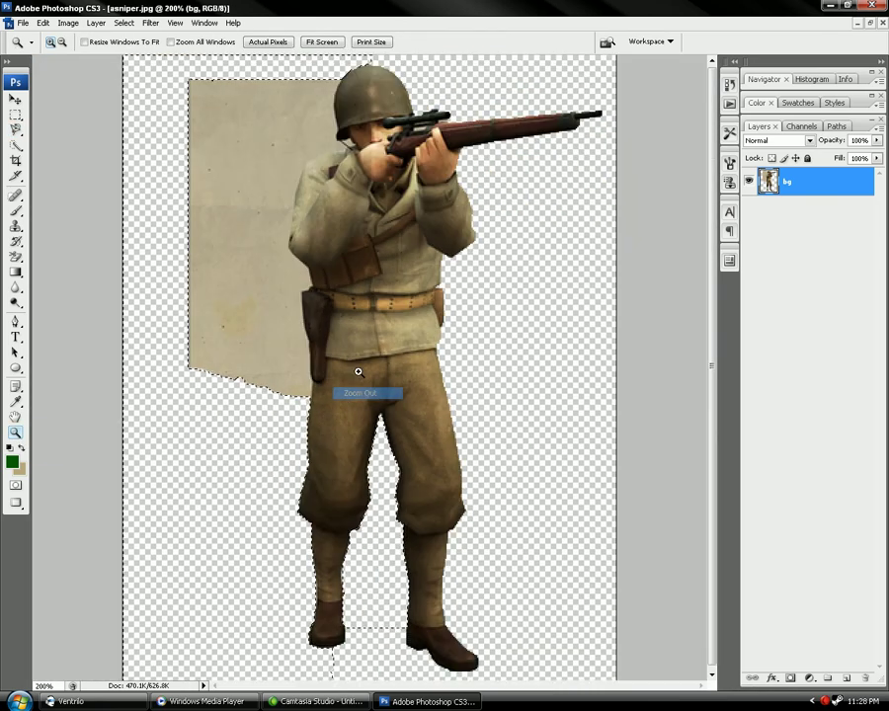
Step: Trace the paper sheet with the Magnetic Lasso and delete it to transparency
{"action": "left_click", "coordinate": [15, 130]}
{"action": "right_click", "coordinate": [307, 381]}
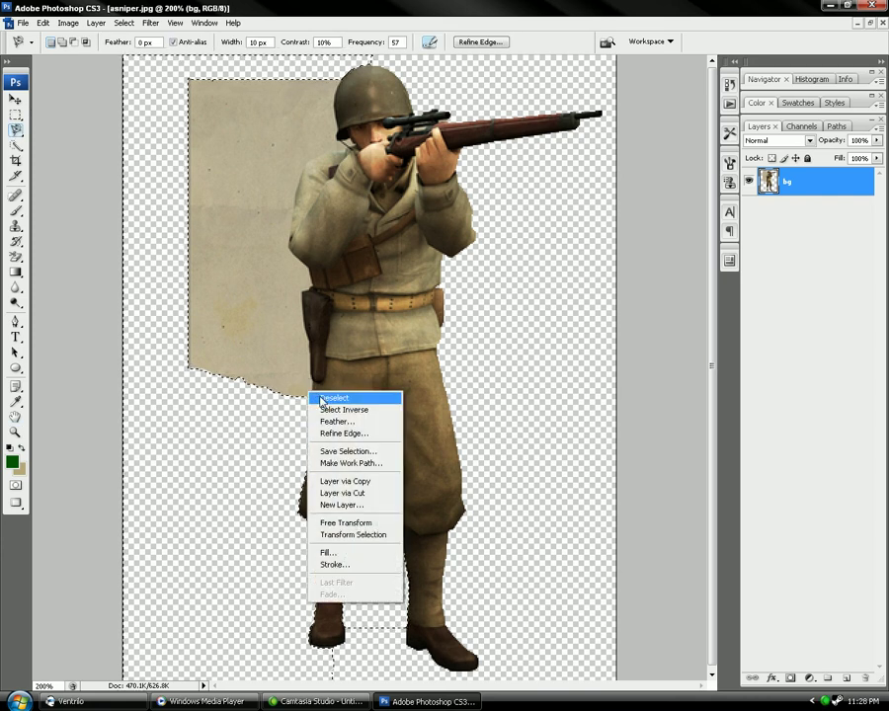
{"action": "left_click", "coordinate": [326, 397]}
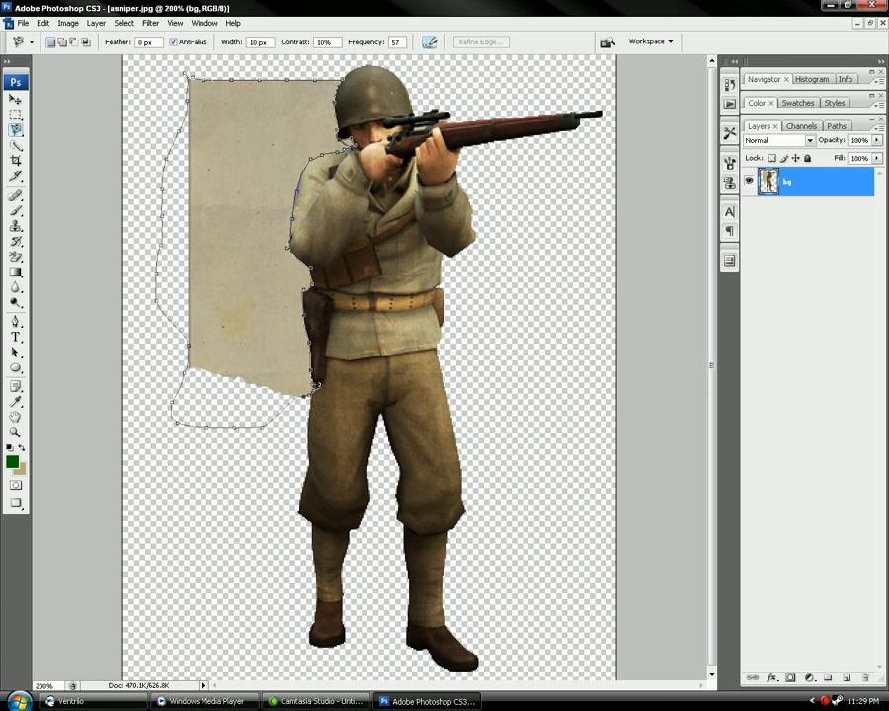
{"action": "double_click", "coordinate": [312, 389]}
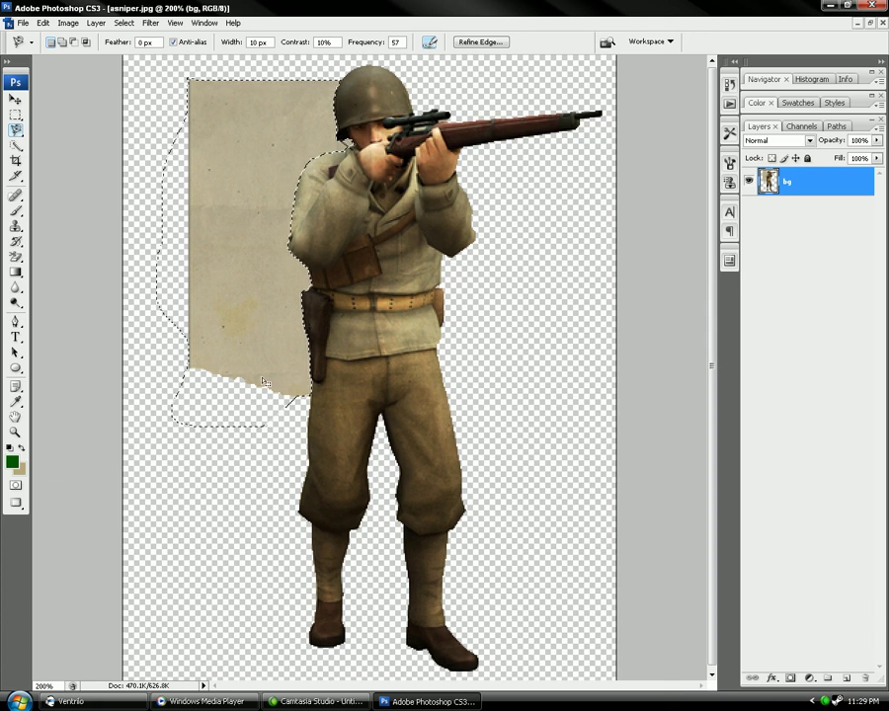
{"action": "key", "text": "Delete"}
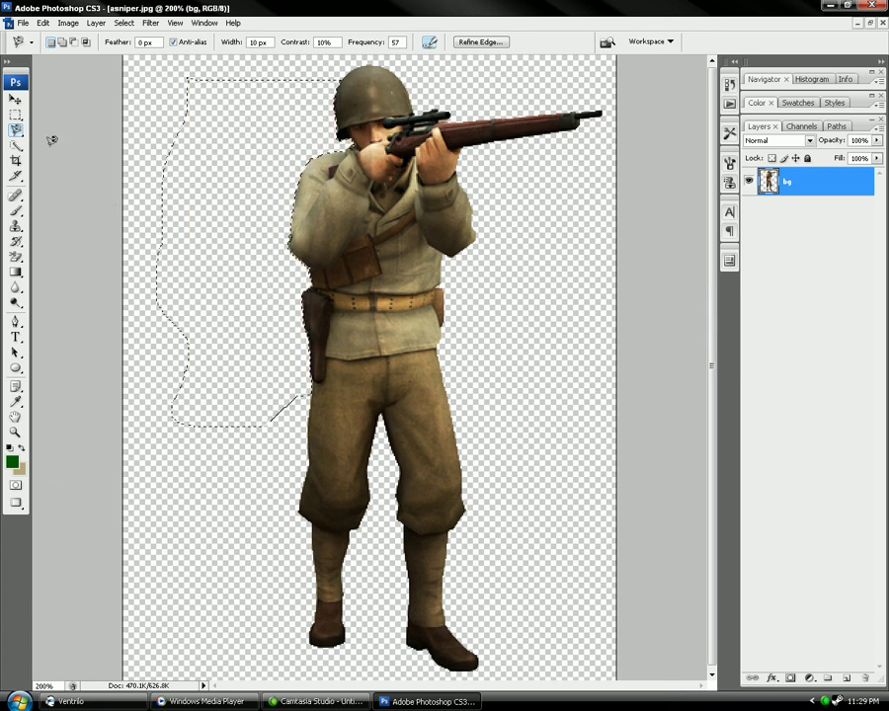
{"action": "right_click", "coordinate": [235, 332]}
Step: Clear the selection and check the bg layer's context options without changing anything
{"action": "left_click", "coordinate": [259, 338]}
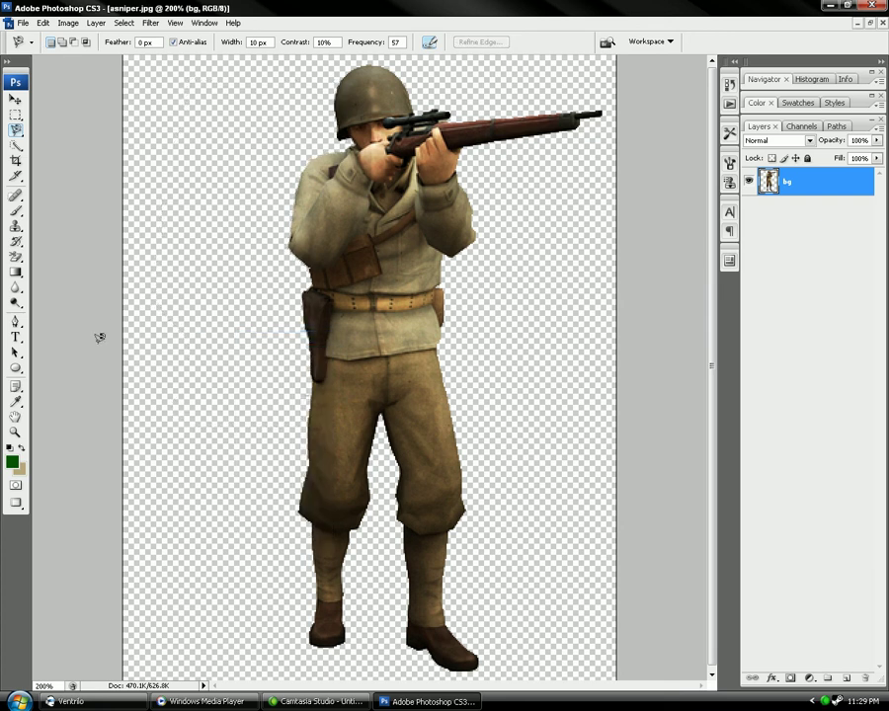
{"action": "right_click", "coordinate": [225, 456]}
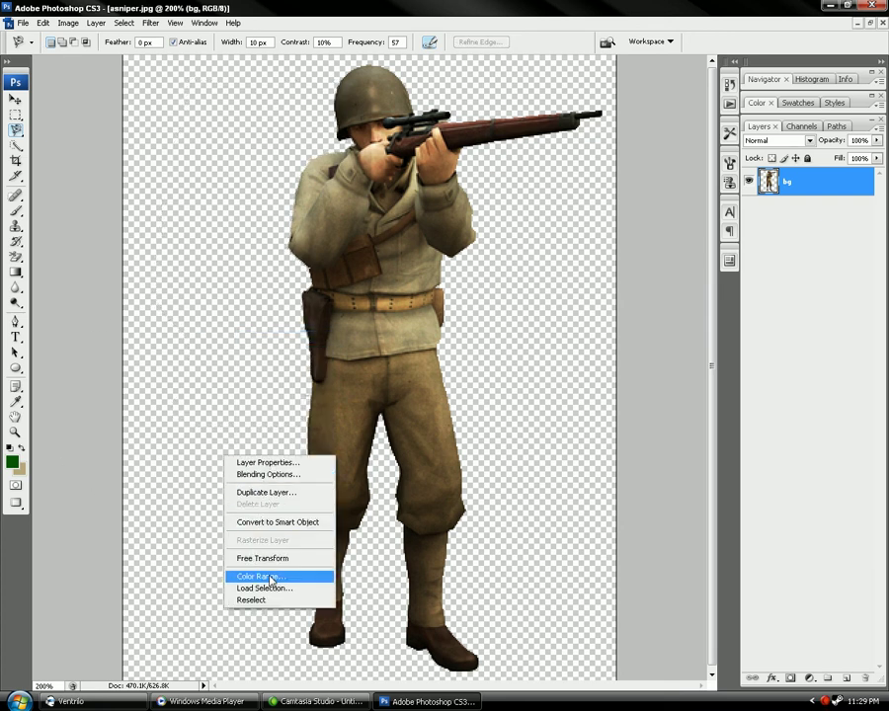
{"action": "right_click", "coordinate": [224, 437]}
{"action": "left_click", "coordinate": [12, 99]}
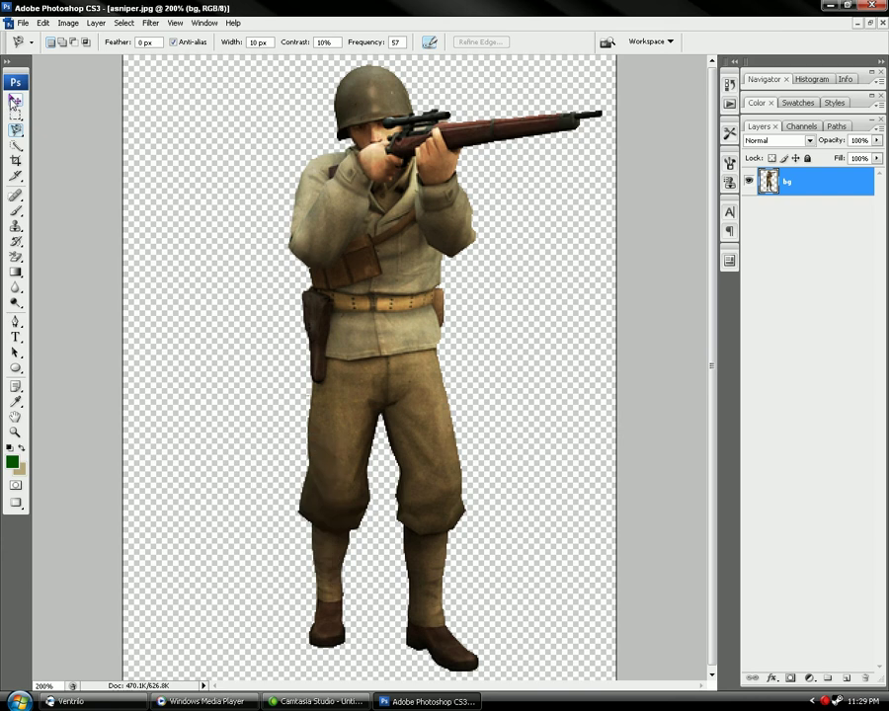
{"action": "right_click", "coordinate": [192, 235]}
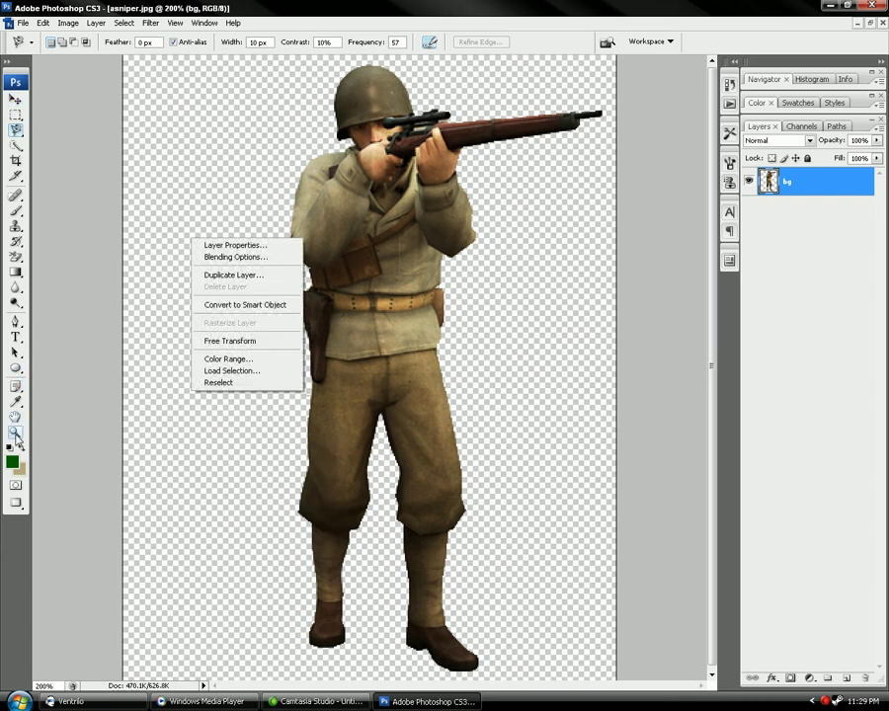
{"action": "right_click", "coordinate": [194, 398]}
{"action": "left_click", "coordinate": [14, 427]}
{"action": "right_click", "coordinate": [249, 418]}
{"action": "left_click", "coordinate": [15, 431]}
Step: Zoom out to view the whole sniper cutout at 100%
{"action": "left_click", "coordinate": [15, 432]}
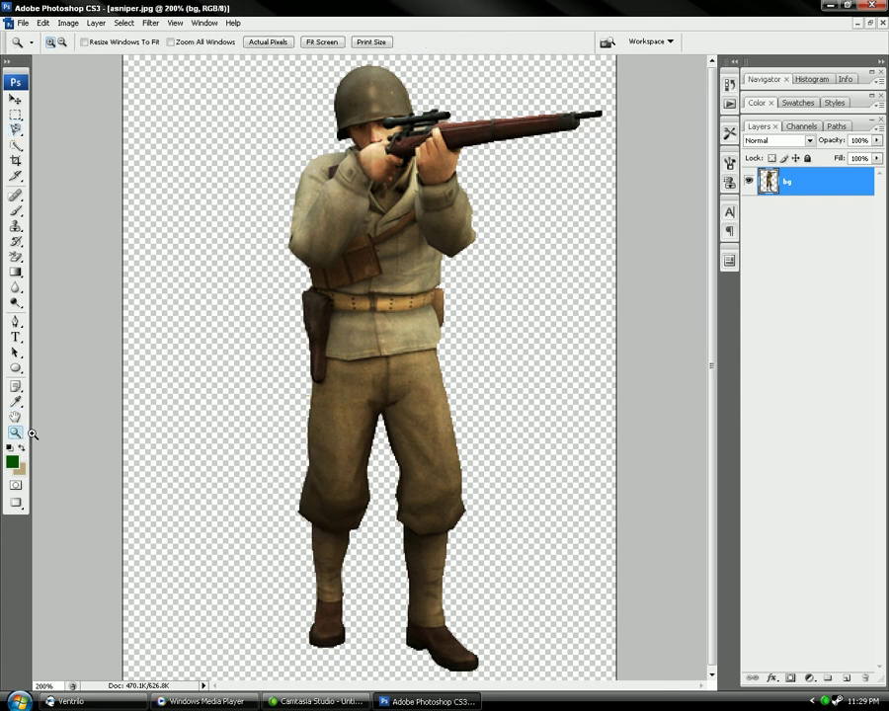
{"action": "right_click", "coordinate": [229, 435]}
{"action": "left_click", "coordinate": [263, 497]}
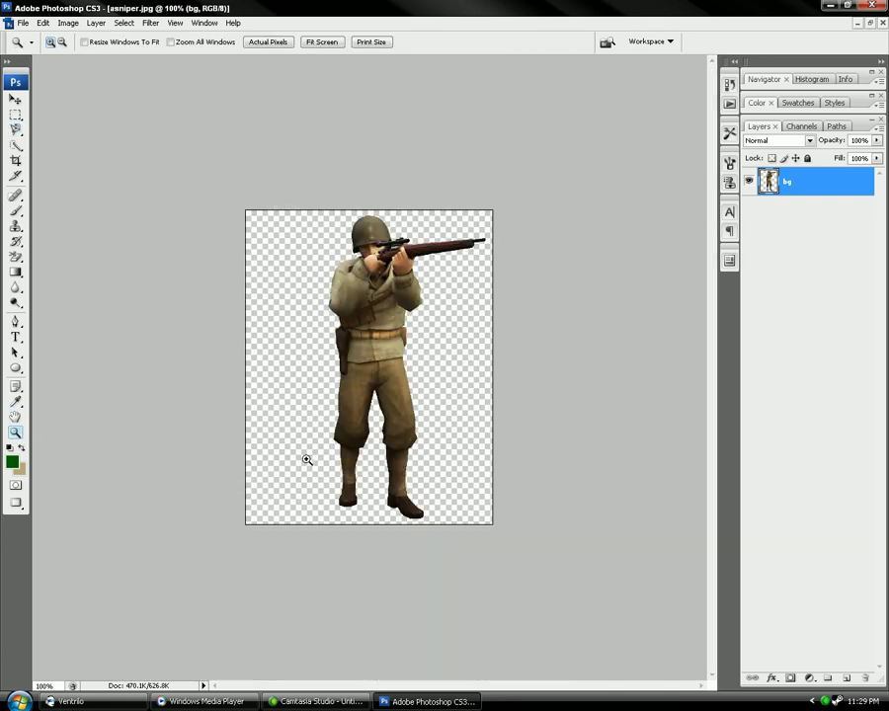